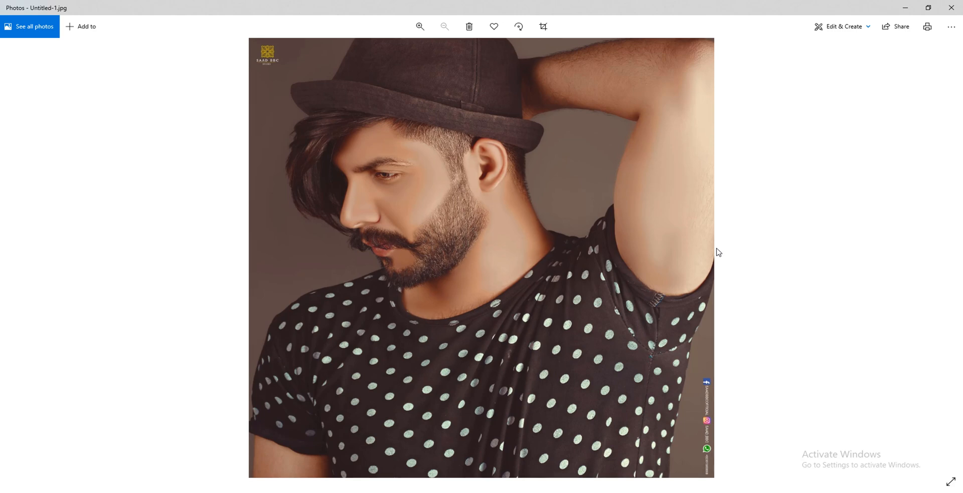
Examine the face and skin in the retouched Untitled-1 portrait up close, and close the photo
{"action": "scroll", "coordinate": [397, 170], "scroll_direction": "up", "scroll_amount": 2}
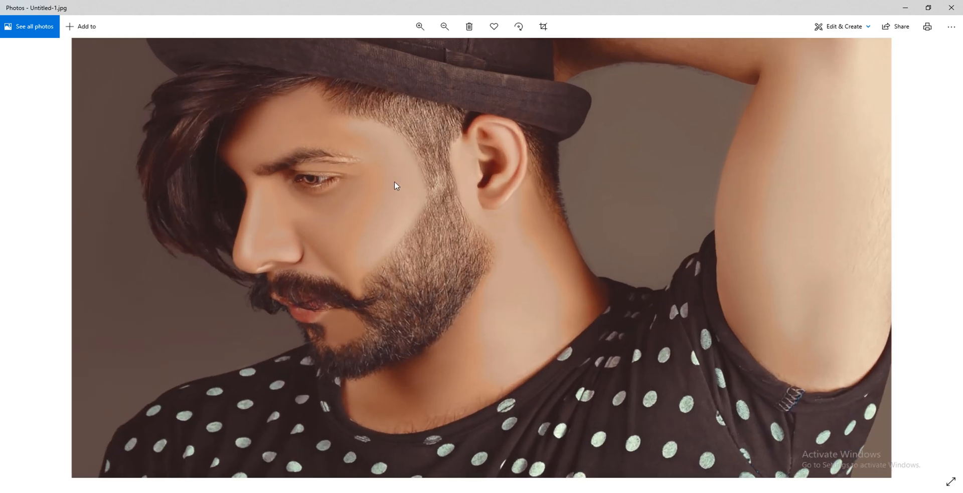
{"action": "scroll", "coordinate": [347, 186], "scroll_direction": "up", "scroll_amount": 2}
{"action": "scroll", "coordinate": [365, 189], "scroll_direction": "down", "scroll_amount": 1}
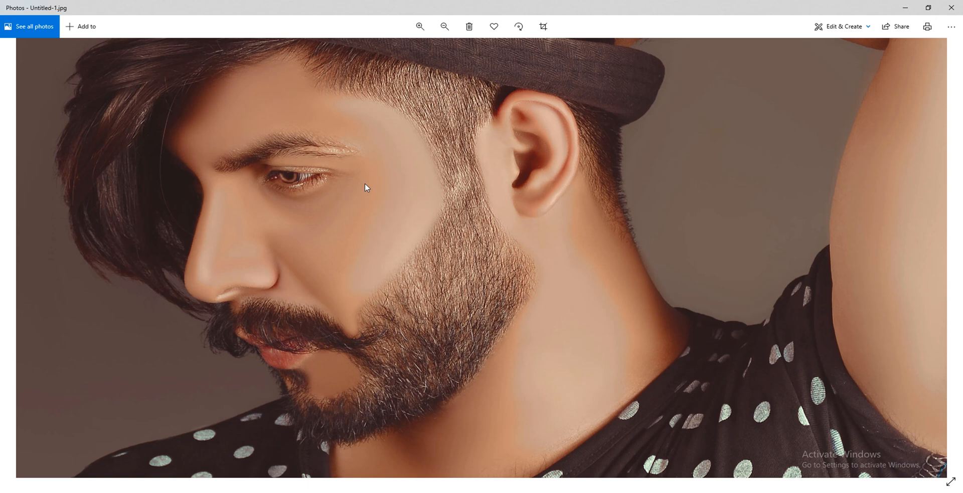
{"action": "scroll", "coordinate": [370, 190], "scroll_direction": "down", "scroll_amount": 3}
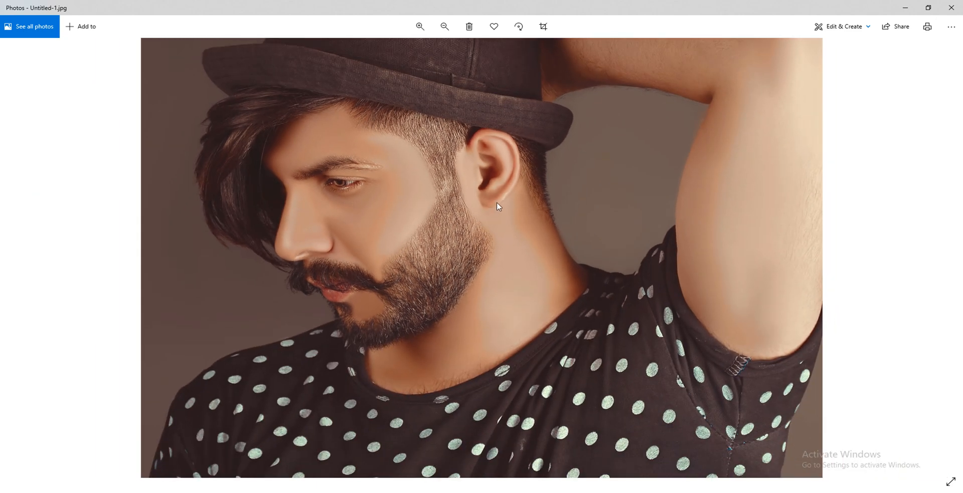
{"action": "scroll", "coordinate": [498, 205], "scroll_direction": "down", "scroll_amount": 2}
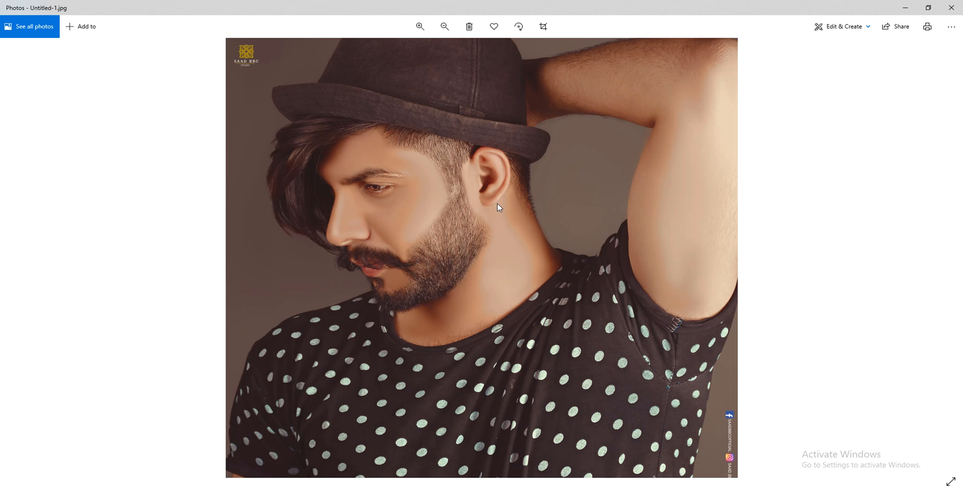
{"action": "left_click", "coordinate": [950, 8]}
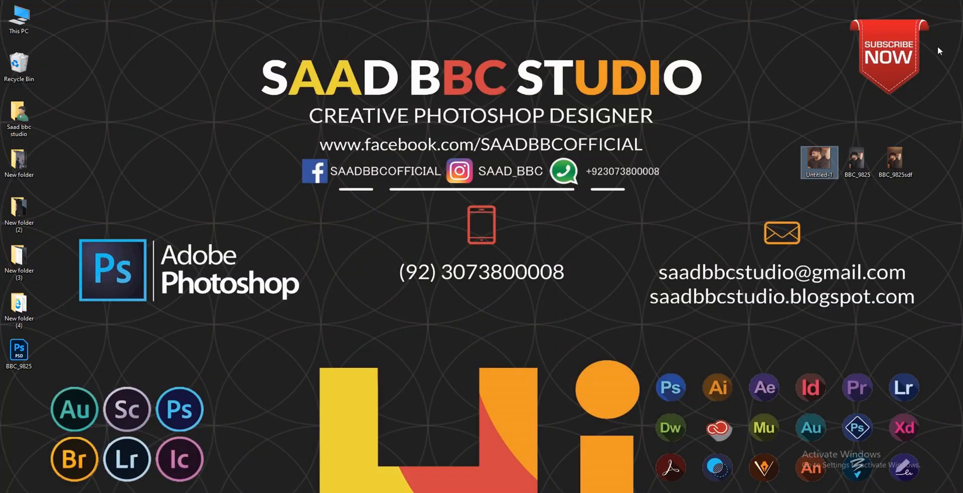
Open the original BBC_9825 photo from the desktop and inspect the unretouched face and skin up close
{"action": "double_click", "coordinate": [853, 158]}
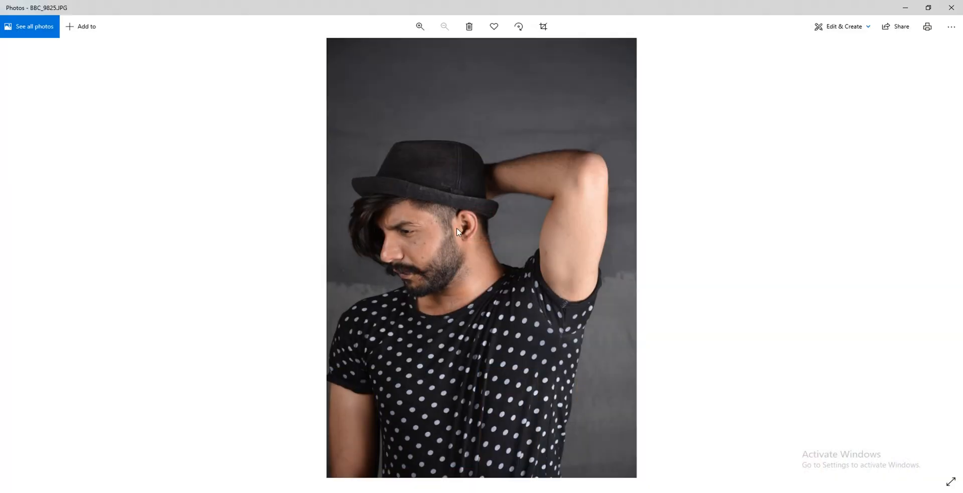
{"action": "scroll", "coordinate": [412, 250], "scroll_direction": "up", "scroll_amount": 3}
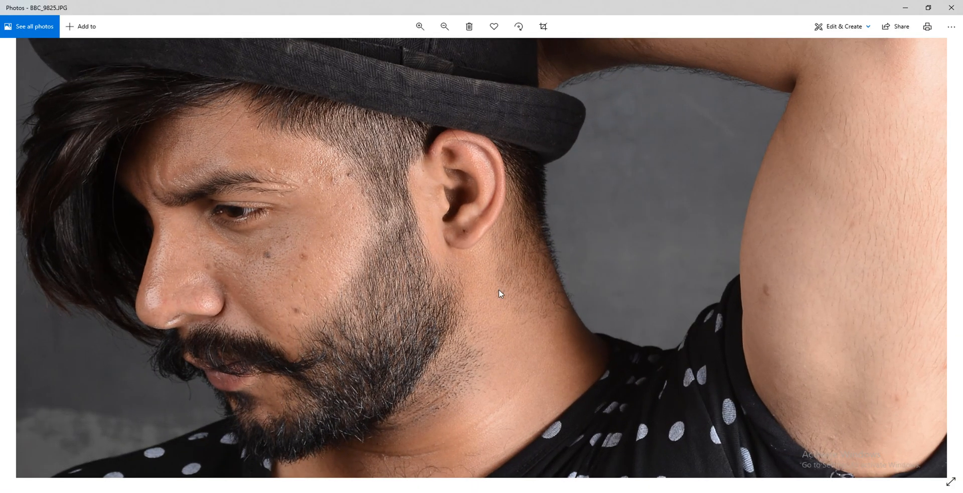
{"action": "left_click_drag", "start_coordinate": [325, 297], "coordinate": [442, 260]}
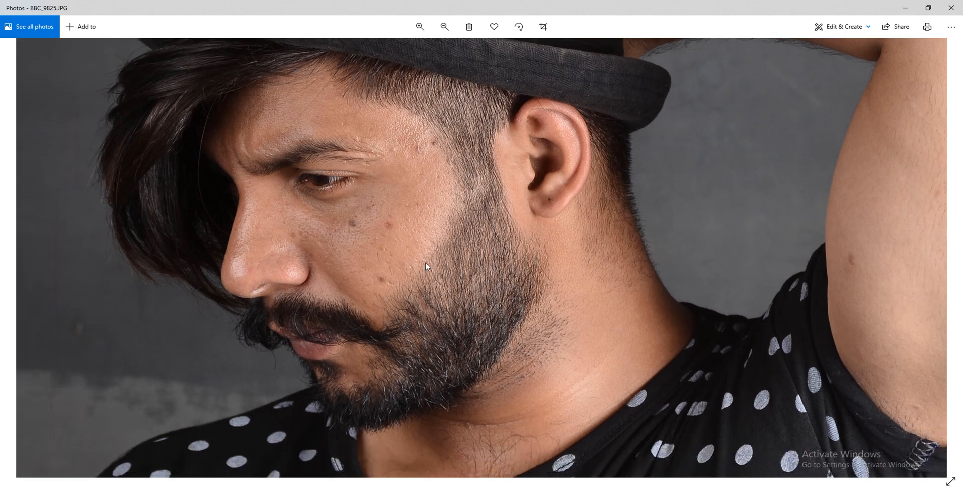
{"action": "scroll", "coordinate": [465, 264], "scroll_direction": "down", "scroll_amount": 1}
{"action": "scroll", "coordinate": [465, 267], "scroll_direction": "down", "scroll_amount": 3}
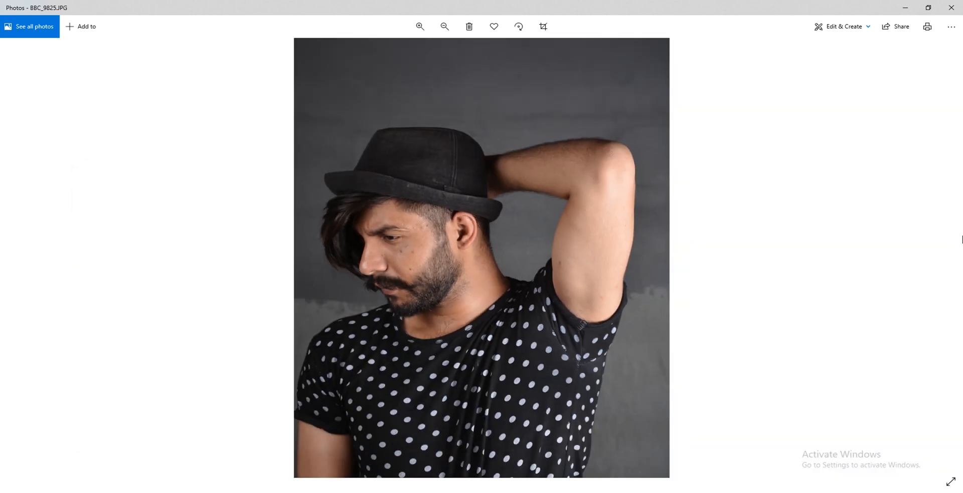
Go back to the retouched Untitled-1 portrait, examine its face against the original, and close the photo viewer
{"action": "left_click", "coordinate": [950, 259]}
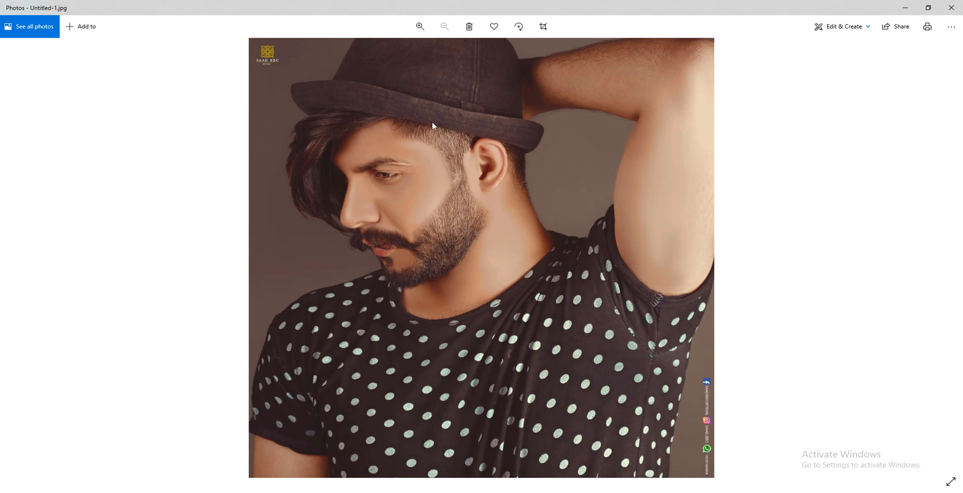
{"action": "scroll", "coordinate": [444, 135], "scroll_direction": "up", "scroll_amount": 1}
{"action": "scroll", "coordinate": [435, 178], "scroll_direction": "up", "scroll_amount": 2}
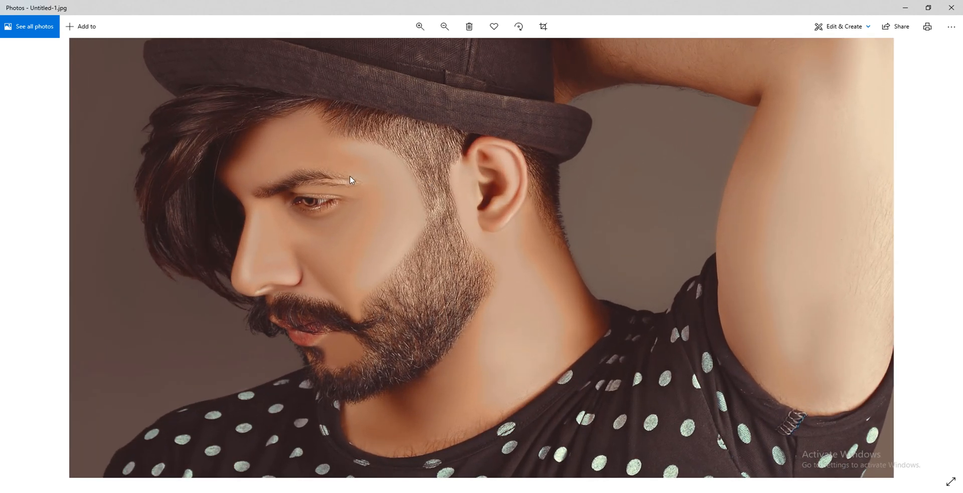
{"action": "scroll", "coordinate": [393, 175], "scroll_direction": "down", "scroll_amount": 1}
{"action": "scroll", "coordinate": [394, 174], "scroll_direction": "down", "scroll_amount": 2}
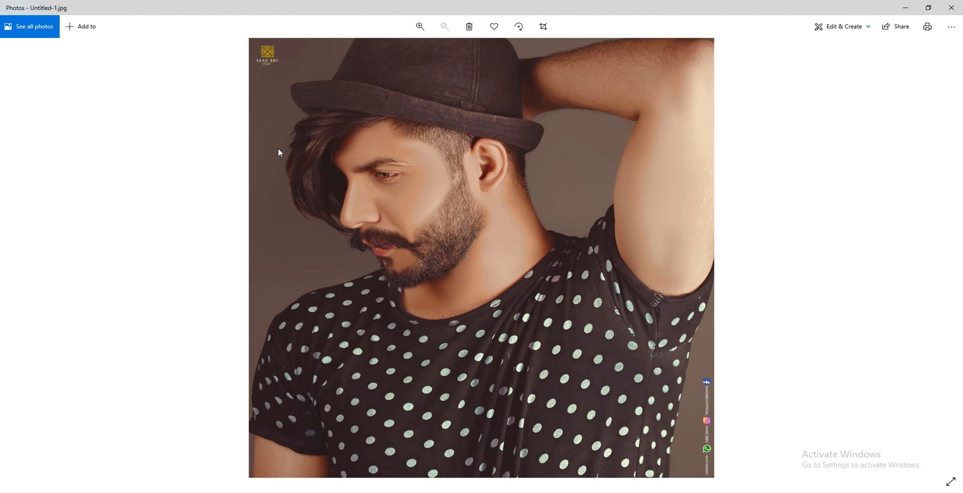
{"action": "left_click", "coordinate": [951, 7]}
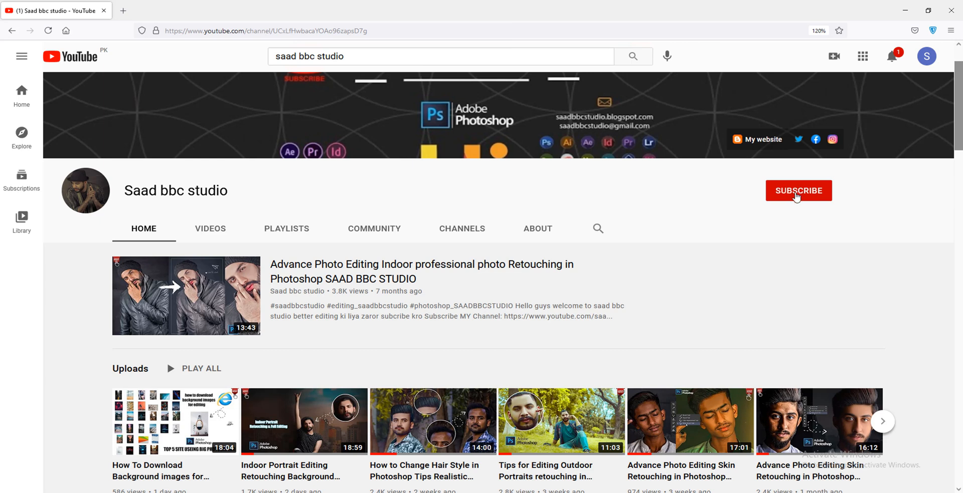
Subscribe to the Saad bbc studio YouTube channel and turn on all of its notifications
{"action": "left_click", "coordinate": [796, 197]}
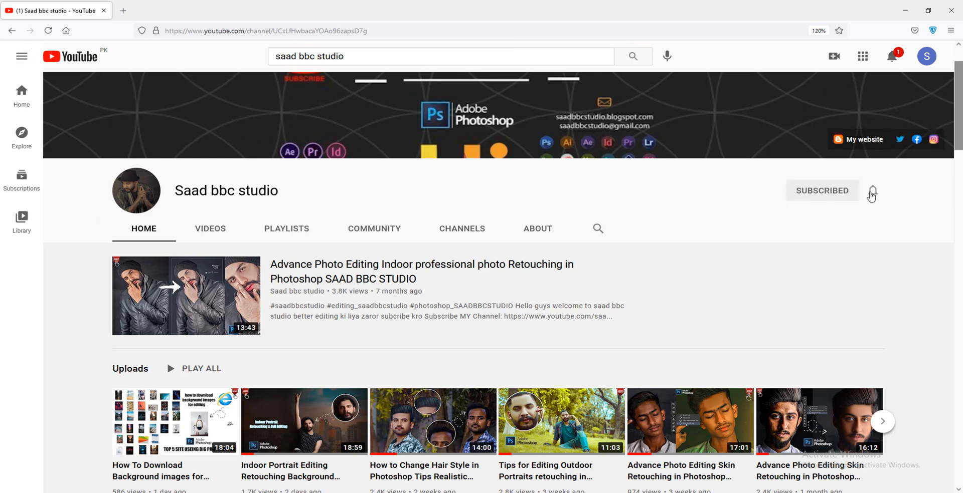
{"action": "left_click", "coordinate": [871, 196]}
{"action": "left_click", "coordinate": [799, 217]}
{"action": "scroll", "coordinate": [783, 238], "scroll_direction": "down", "scroll_amount": 5}
{"action": "scroll", "coordinate": [482, 251], "scroll_direction": "up", "scroll_amount": 5}
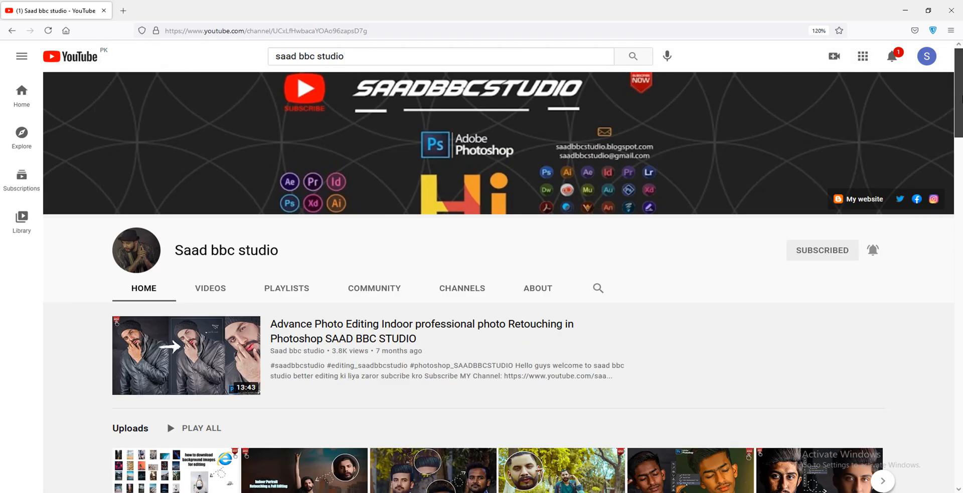
Browse the channel's full list of uploaded videos down to the older tutorials, and close the browser
{"action": "left_click", "coordinate": [213, 291]}
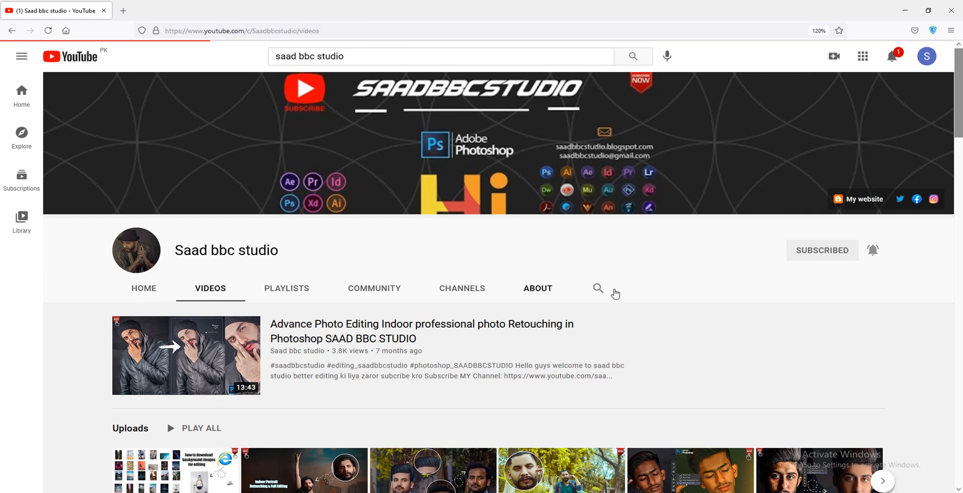
{"action": "scroll", "coordinate": [503, 282], "scroll_direction": "down", "scroll_amount": 3}
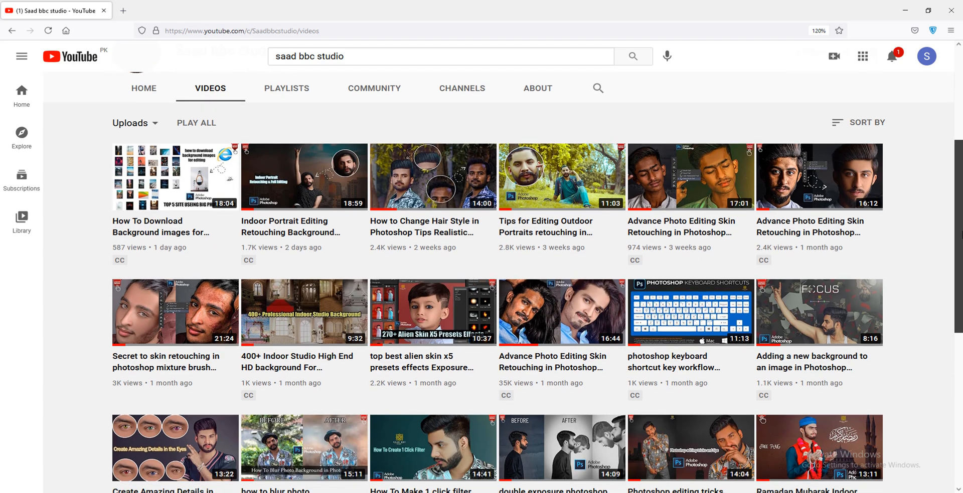
{"action": "scroll", "coordinate": [962, 260], "scroll_direction": "down", "scroll_amount": 2}
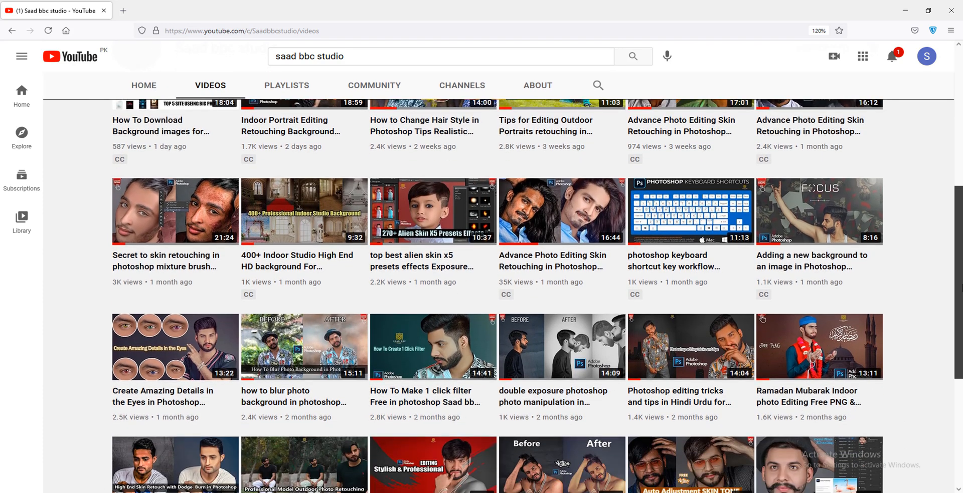
{"action": "scroll", "coordinate": [961, 260], "scroll_direction": "down", "scroll_amount": 3}
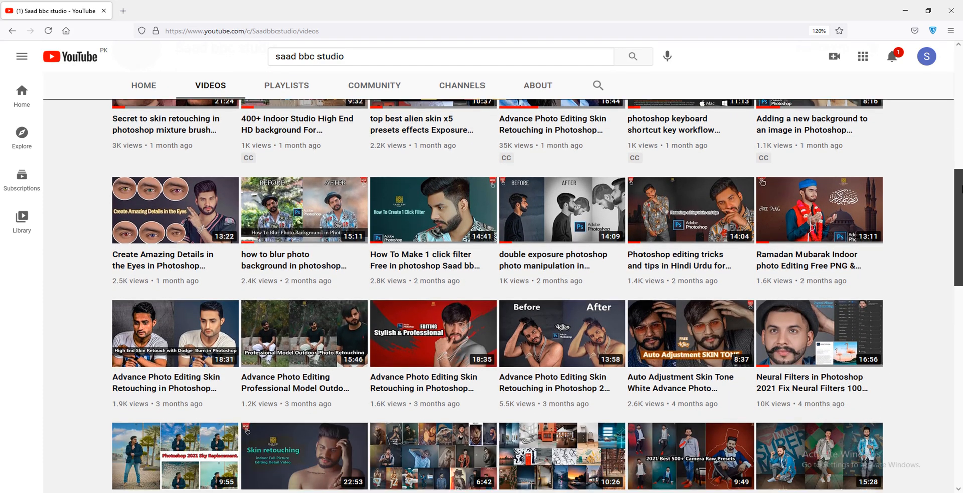
{"action": "scroll", "coordinate": [961, 260], "scroll_direction": "down", "scroll_amount": 2}
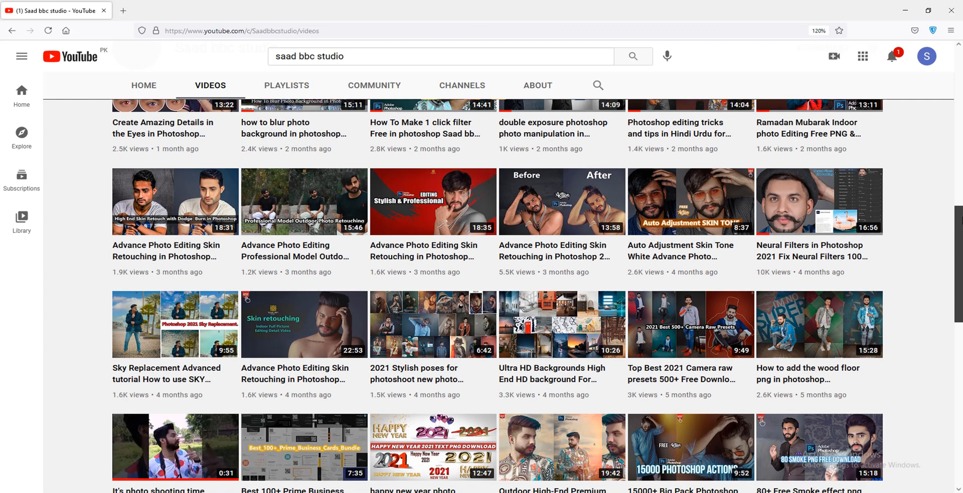
{"action": "scroll", "coordinate": [962, 260], "scroll_direction": "down", "scroll_amount": 3}
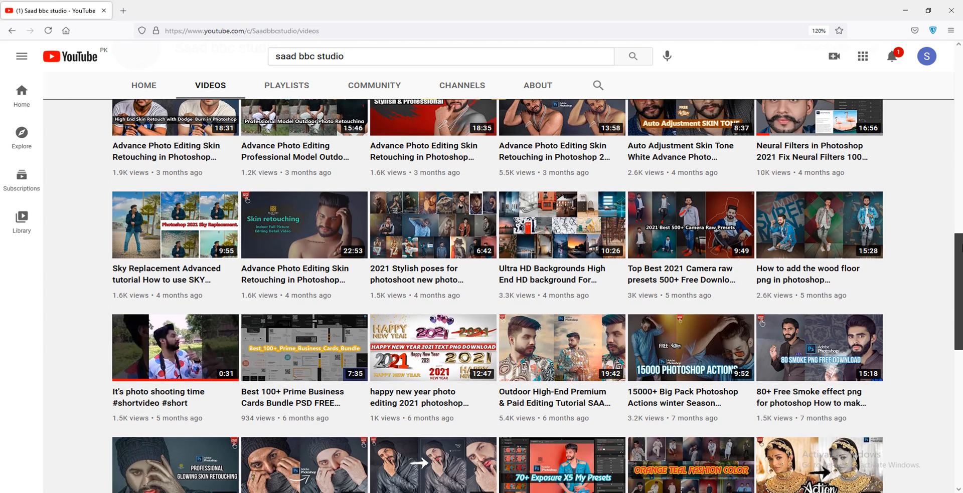
{"action": "scroll", "coordinate": [961, 260], "scroll_direction": "down", "scroll_amount": 2}
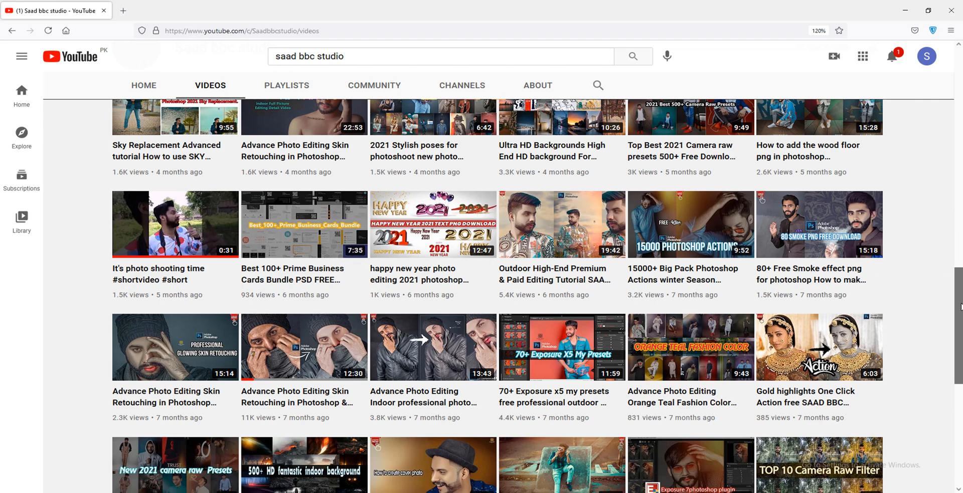
{"action": "scroll", "coordinate": [961, 307], "scroll_direction": "down", "scroll_amount": 3}
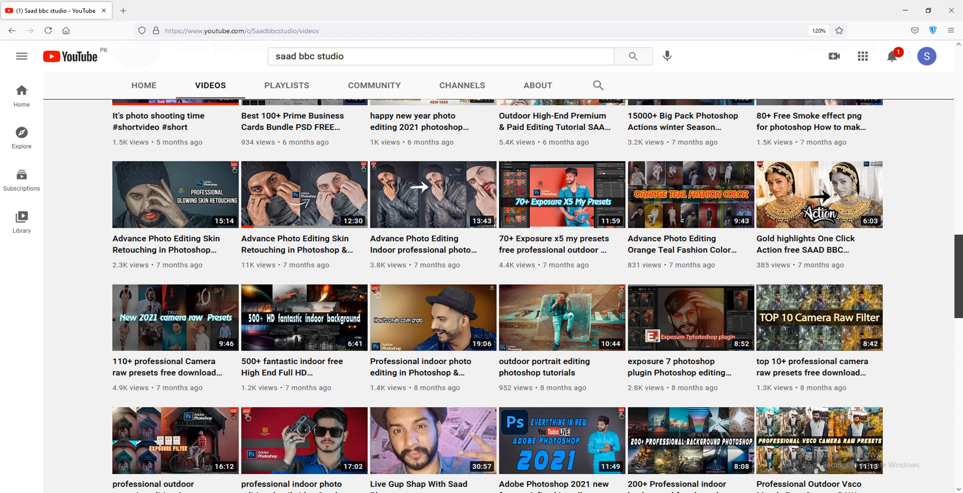
{"action": "scroll", "coordinate": [959, 346], "scroll_direction": "down", "scroll_amount": 8}
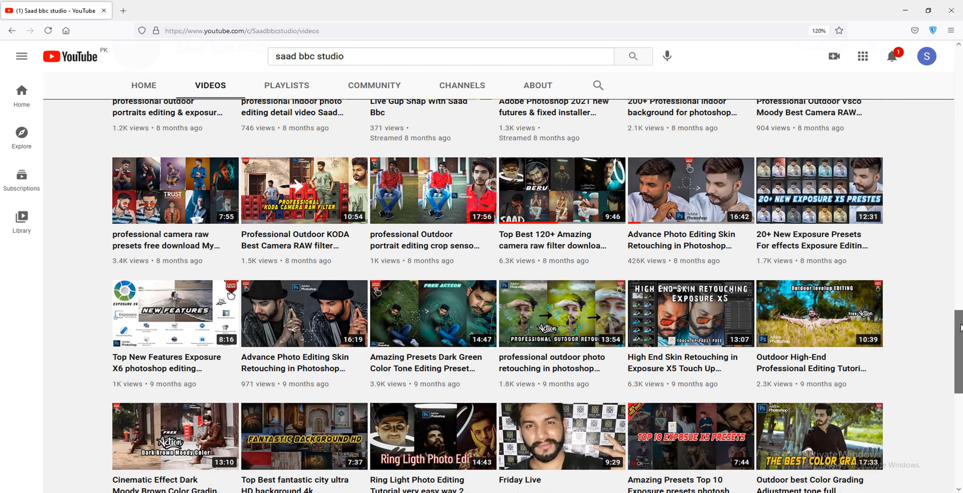
{"action": "left_click_drag", "start_coordinate": [960, 329], "coordinate": [960, 401]}
{"action": "scroll", "coordinate": [875, 391], "scroll_direction": "down", "scroll_amount": 9}
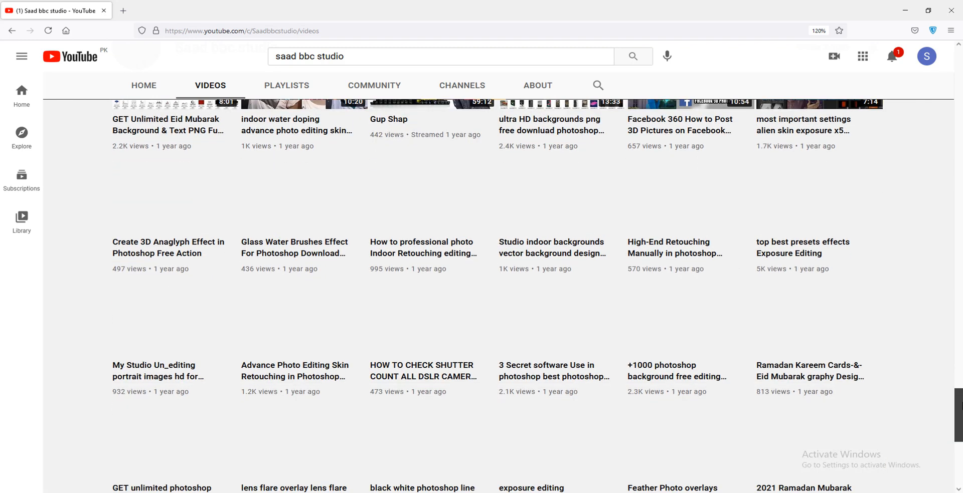
{"action": "scroll", "coordinate": [875, 391], "scroll_direction": "down", "scroll_amount": 10}
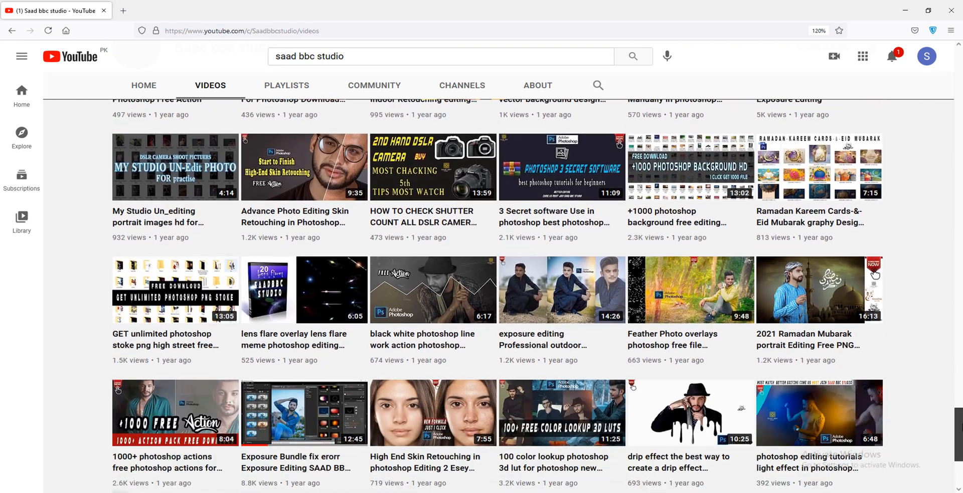
{"action": "scroll", "coordinate": [914, 404], "scroll_direction": "down", "scroll_amount": 5}
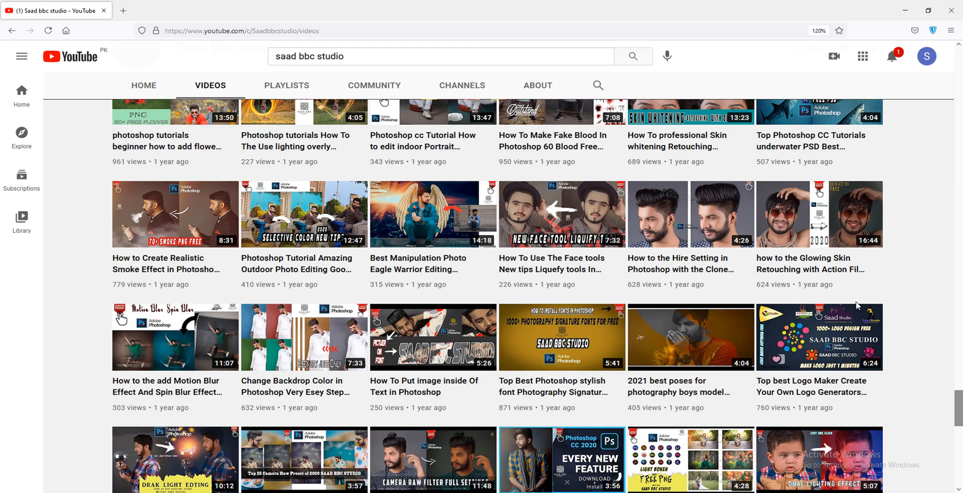
{"action": "left_click", "coordinate": [951, 10]}
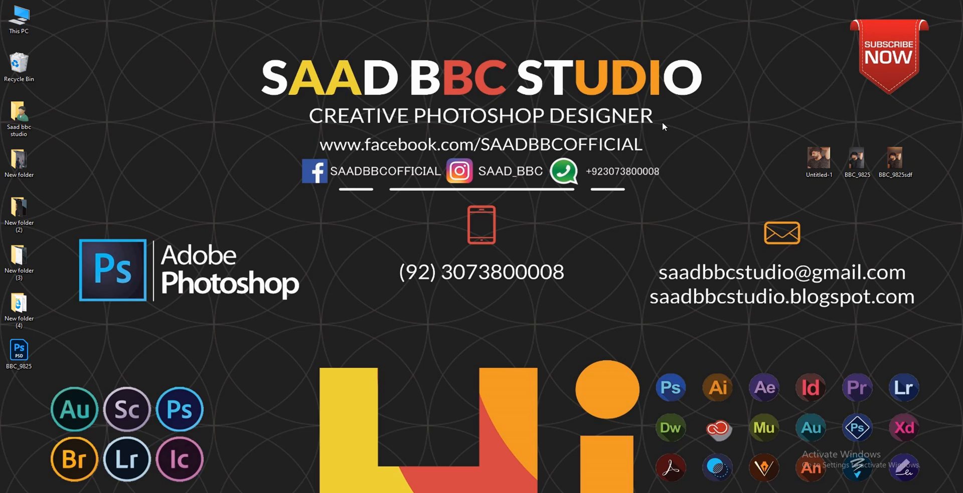
Compare the retouched Untitled-1 portrait with the original BBC_9825 photo, and close the photo viewer
{"action": "double_click", "coordinate": [808, 158]}
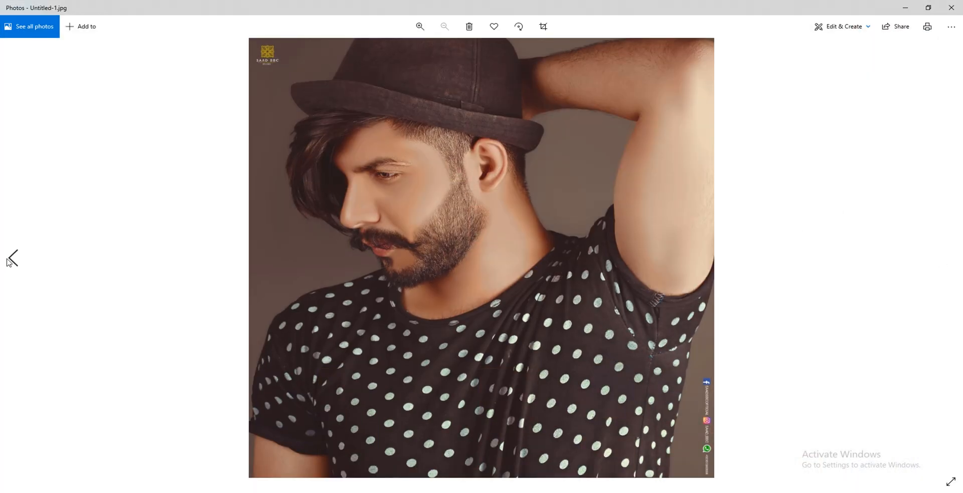
{"action": "left_click", "coordinate": [11, 259]}
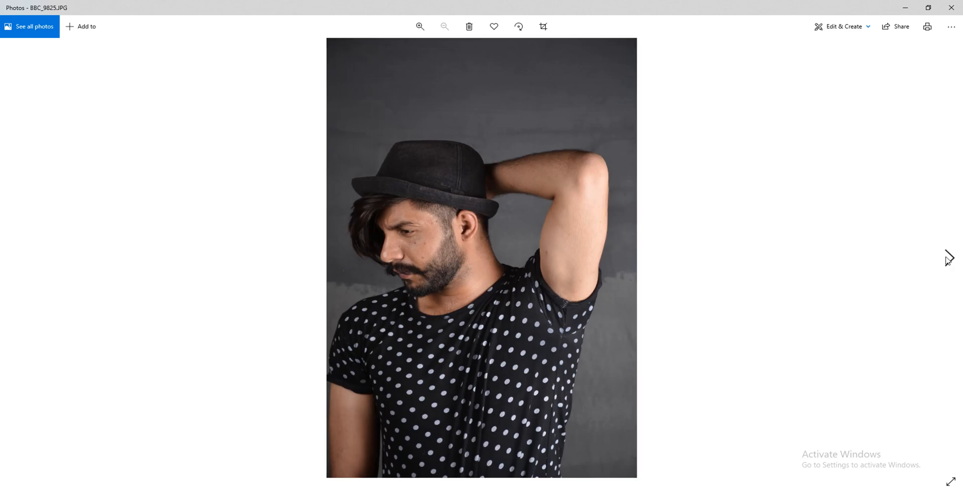
{"action": "left_click", "coordinate": [951, 7]}
{"action": "mouse_move", "coordinate": [850, 173]}
{"action": "left_mouse_down"}
{"action": "mouse_move", "coordinate": [772, 306]}
{"action": "mouse_move", "coordinate": [486, 385]}
{"action": "mouse_move", "coordinate": [302, 474]}
{"action": "mouse_move", "coordinate": [841, 136]}
{"action": "mouse_move", "coordinate": [864, 164]}
{"action": "left_mouse_up"}
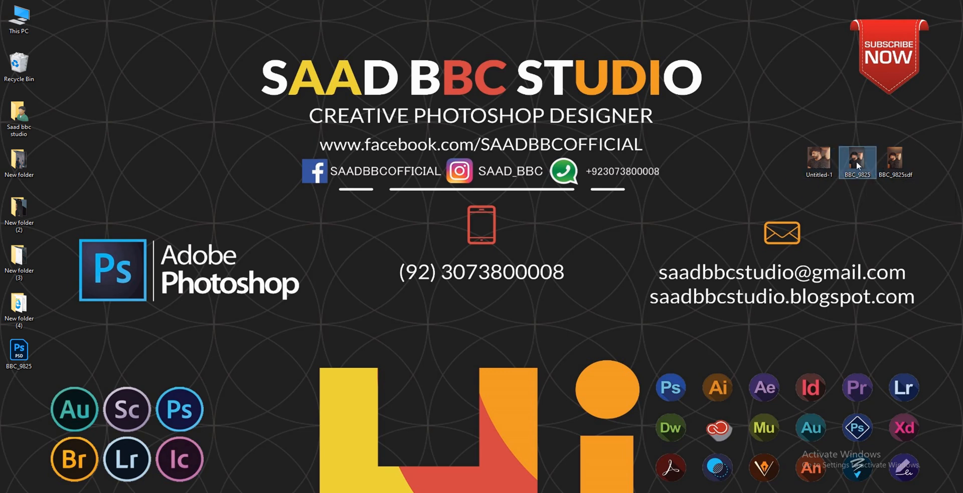
{"action": "left_click", "coordinate": [680, 126]}
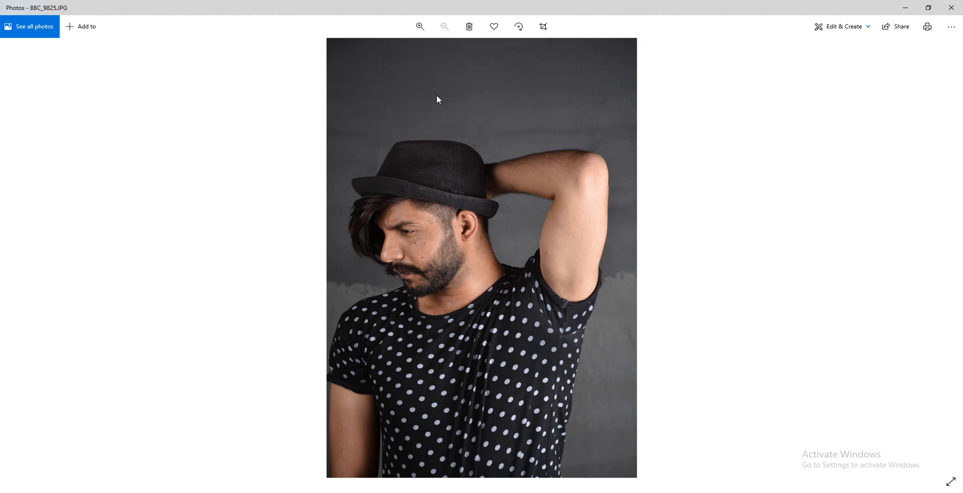
{"action": "left_click", "coordinate": [951, 7]}
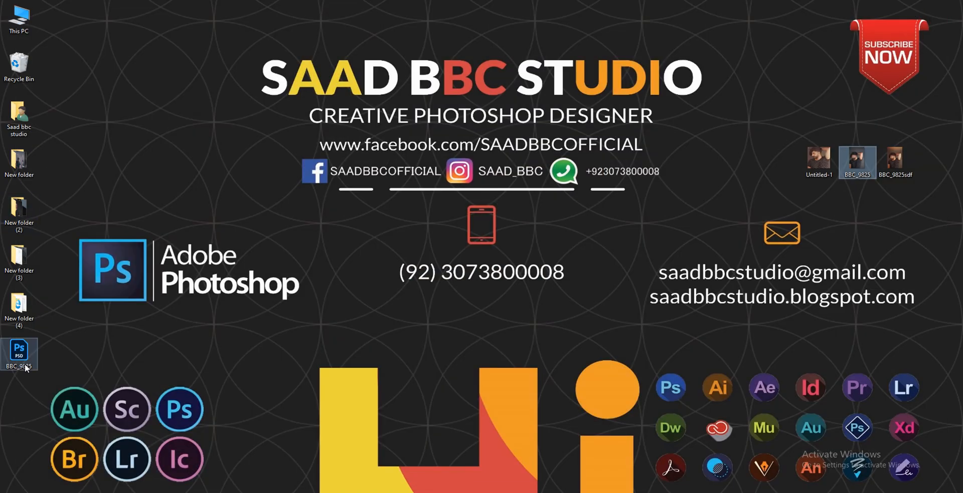
Open the BBC_9825 PSD file from the desktop in Photoshop and zoom in on the man's face
{"action": "double_click", "coordinate": [19, 353]}
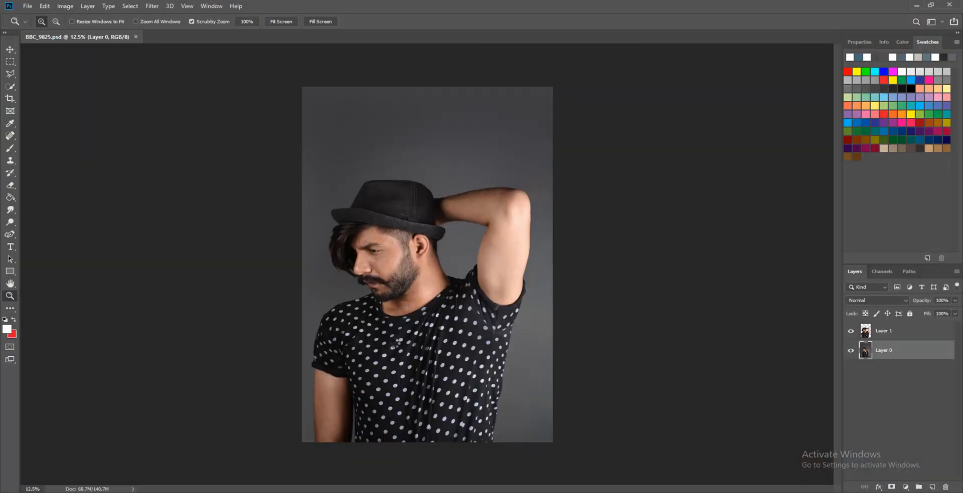
{"action": "left_click", "coordinate": [377, 247]}
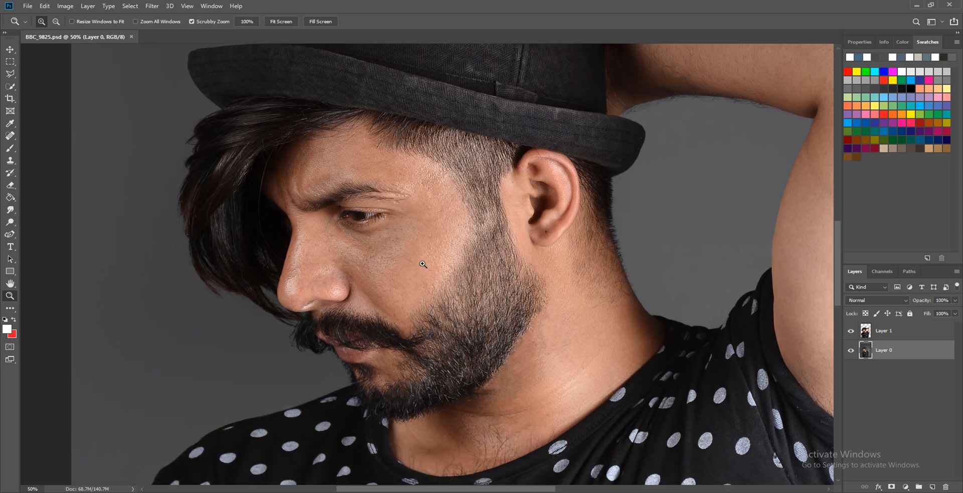
Zoom in on the face and set up the Mixer Brush with a size of 136 px
{"action": "left_click", "coordinate": [425, 242]}
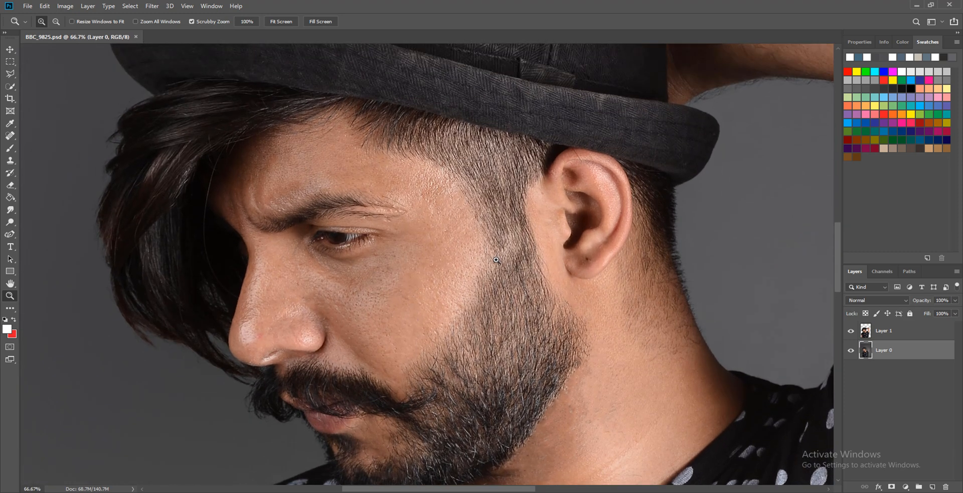
{"action": "left_click", "coordinate": [10, 149]}
{"action": "right_click", "coordinate": [10, 148]}
{"action": "left_click", "coordinate": [46, 175]}
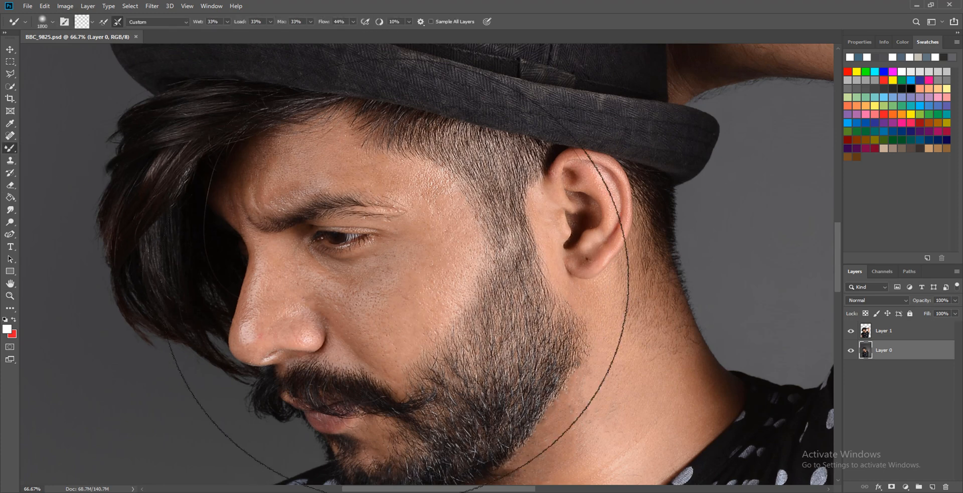
{"action": "right_click", "coordinate": [398, 280]}
{"action": "left_click_drag", "start_coordinate": [507, 304], "coordinate": [486, 304]}
{"action": "left_click", "coordinate": [376, 285]}
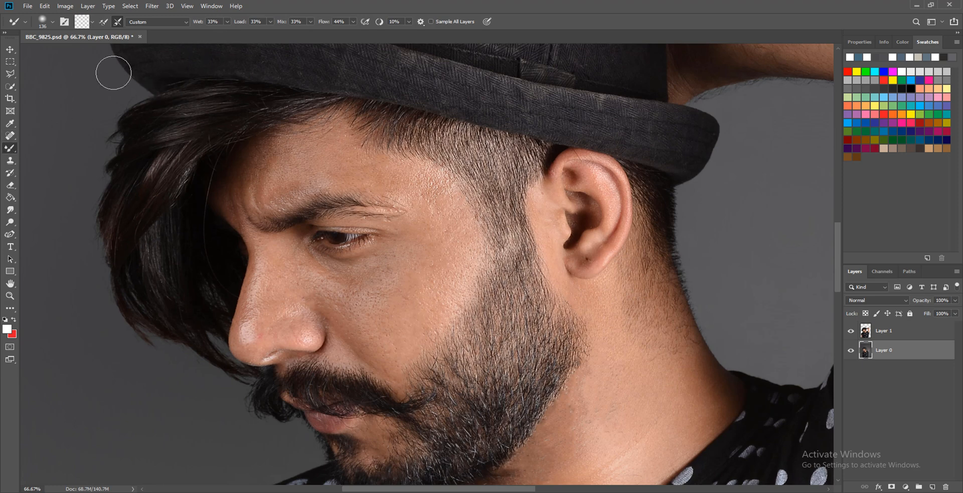
Set the Mixer Brush's wetness to 24% and its size to 150 px
{"action": "left_click", "coordinate": [224, 23]}
{"action": "left_click_drag", "start_coordinate": [227, 36], "coordinate": [224, 35]}
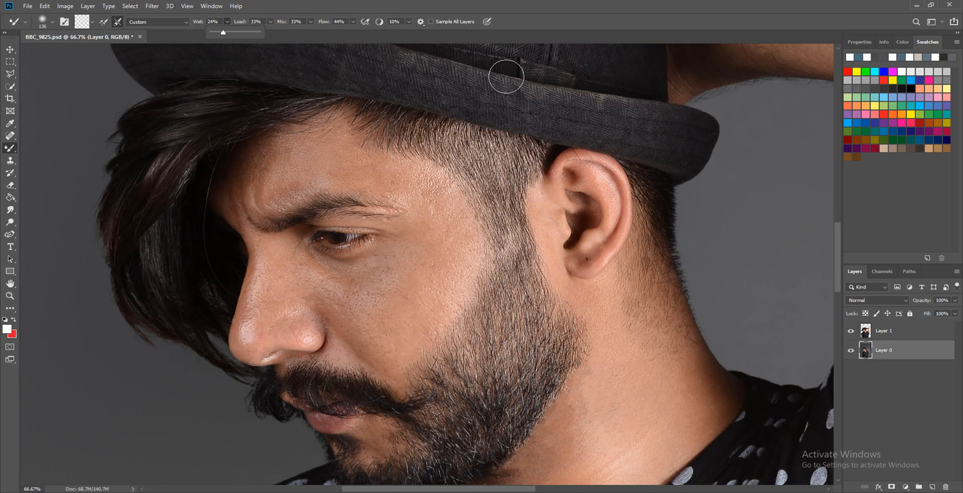
{"action": "left_click", "coordinate": [363, 175]}
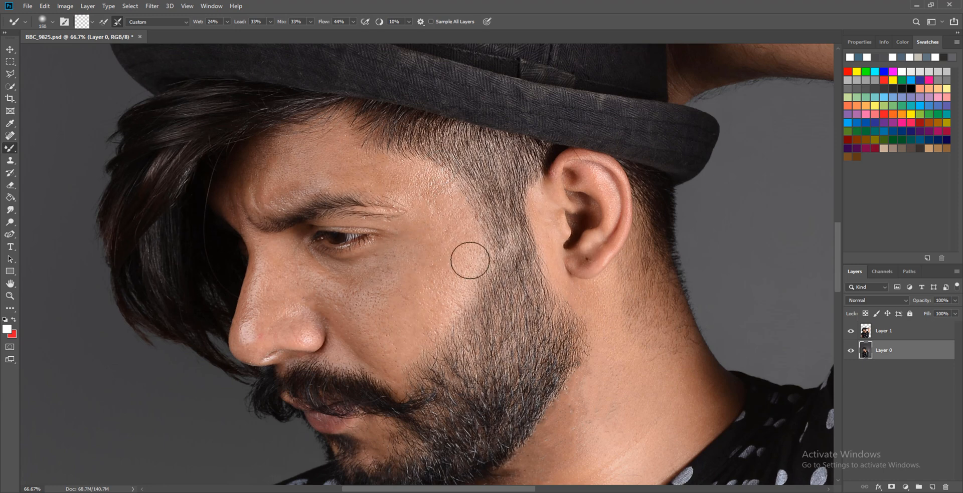
{"action": "key", "text": "["}
{"action": "scroll", "coordinate": [390, 226], "scroll_direction": "up", "scroll_amount": 2}
{"action": "key", "text": "bracketright"}
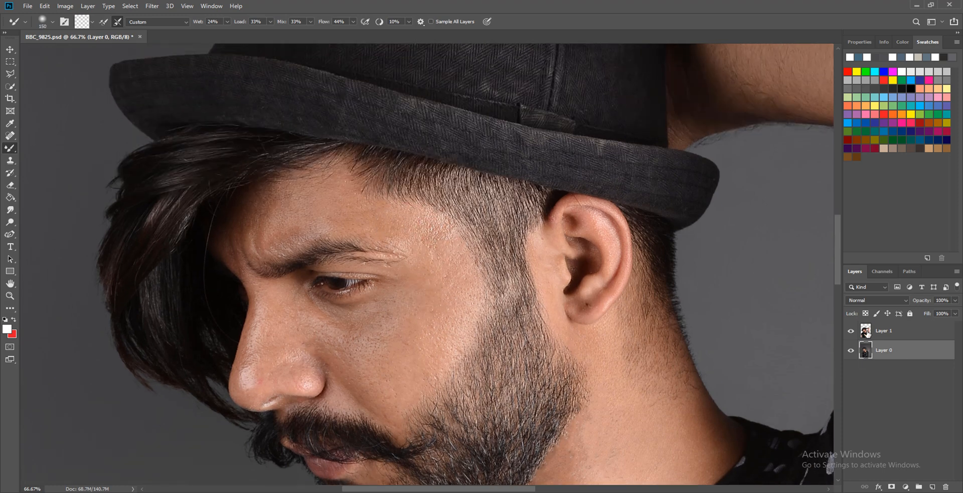
Select Layer 1 and smooth the skin on the temple and outer cheek with a 125 px Mixer Brush
{"action": "left_click", "coordinate": [867, 332]}
{"action": "key", "text": "bracketleft"}
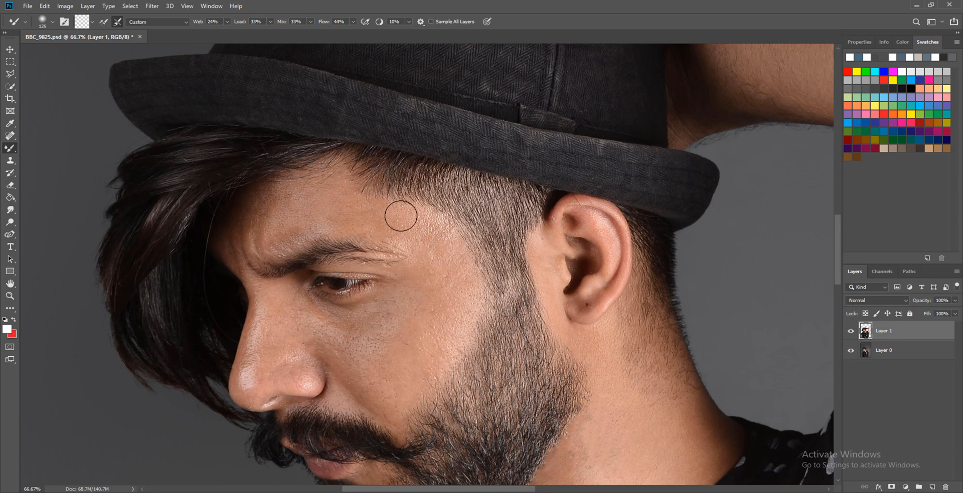
{"action": "mouse_move", "coordinate": [400, 216]}
{"action": "left_mouse_down"}
{"action": "mouse_move", "coordinate": [449, 241]}
{"action": "mouse_move", "coordinate": [417, 224]}
{"action": "mouse_move", "coordinate": [427, 236]}
{"action": "mouse_move", "coordinate": [373, 228]}
{"action": "mouse_move", "coordinate": [394, 229]}
{"action": "mouse_move", "coordinate": [360, 209]}
{"action": "mouse_move", "coordinate": [436, 252]}
{"action": "mouse_move", "coordinate": [422, 240]}
{"action": "mouse_move", "coordinate": [459, 287]}
{"action": "mouse_move", "coordinate": [422, 222]}
{"action": "mouse_move", "coordinate": [453, 284]}
{"action": "mouse_move", "coordinate": [457, 262]}
{"action": "mouse_move", "coordinate": [446, 340]}
{"action": "mouse_move", "coordinate": [457, 321]}
{"action": "mouse_move", "coordinate": [425, 372]}
{"action": "left_mouse_up"}
{"action": "key", "text": "bracketright"}
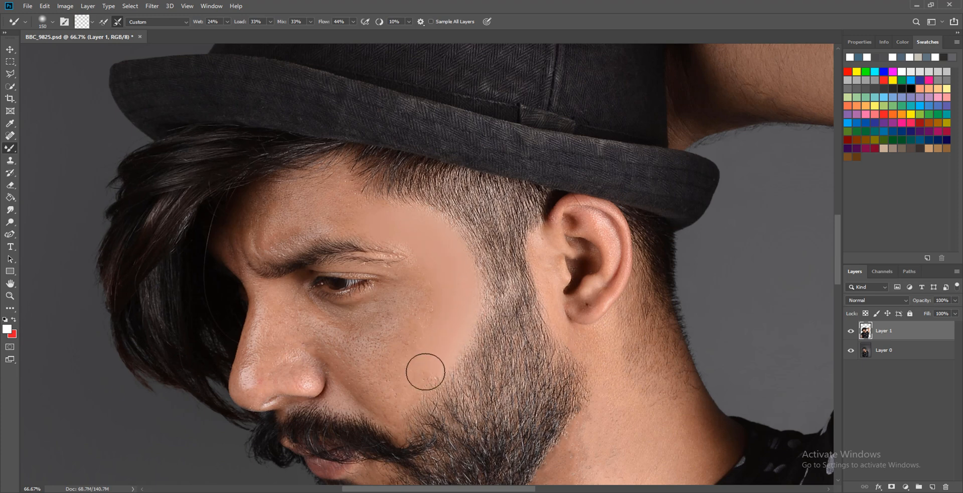
Blend the cheek skin along the beard edge and up to the temple, using a Mixer Brush of up to 175 px
{"action": "scroll", "coordinate": [431, 323], "scroll_direction": "down", "scroll_amount": 2}
{"action": "key", "text": "bracketleft"}
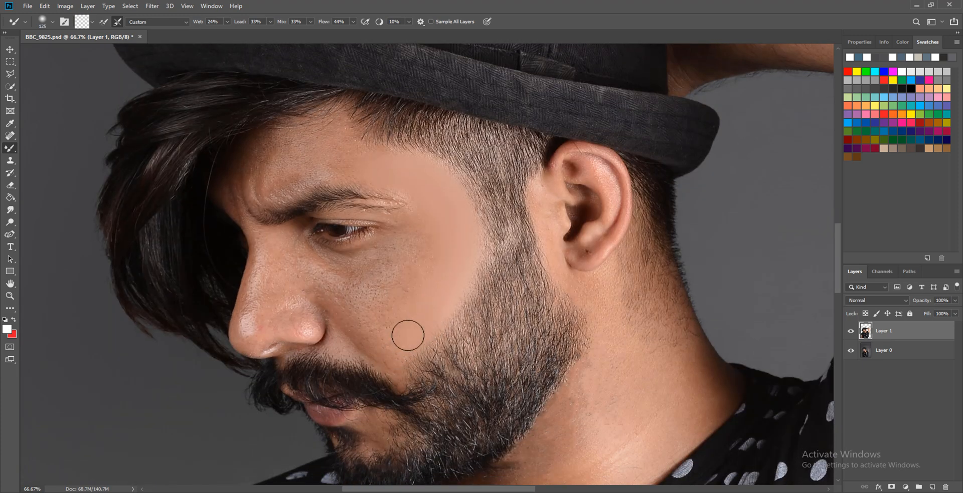
{"action": "key", "text": "bracketright"}
{"action": "key", "text": "bracketright"}
{"action": "scroll", "coordinate": [441, 230], "scroll_direction": "up", "scroll_amount": 1}
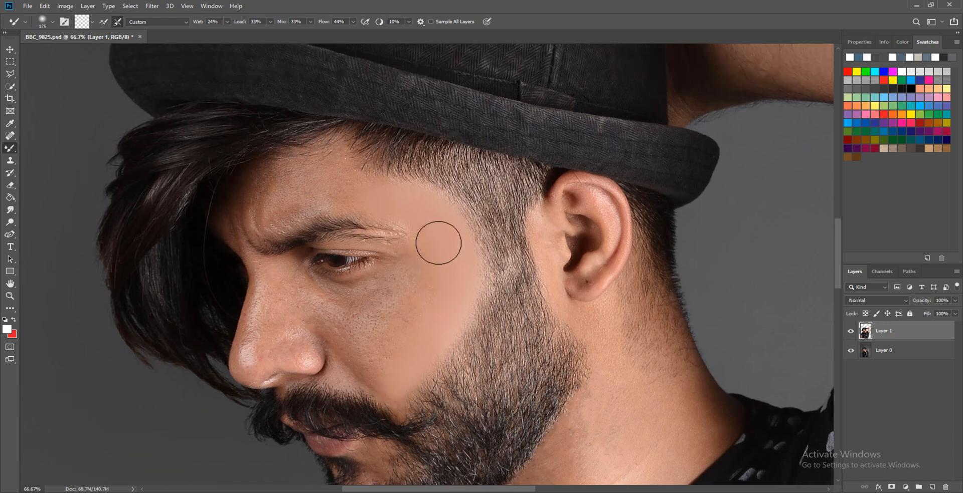
{"action": "mouse_move", "coordinate": [441, 243]}
{"action": "left_mouse_down"}
{"action": "mouse_move", "coordinate": [432, 304]}
{"action": "mouse_move", "coordinate": [389, 384]}
{"action": "mouse_move", "coordinate": [408, 343]}
{"action": "left_mouse_up"}
{"action": "scroll", "coordinate": [375, 298], "scroll_direction": "up", "scroll_amount": 2}
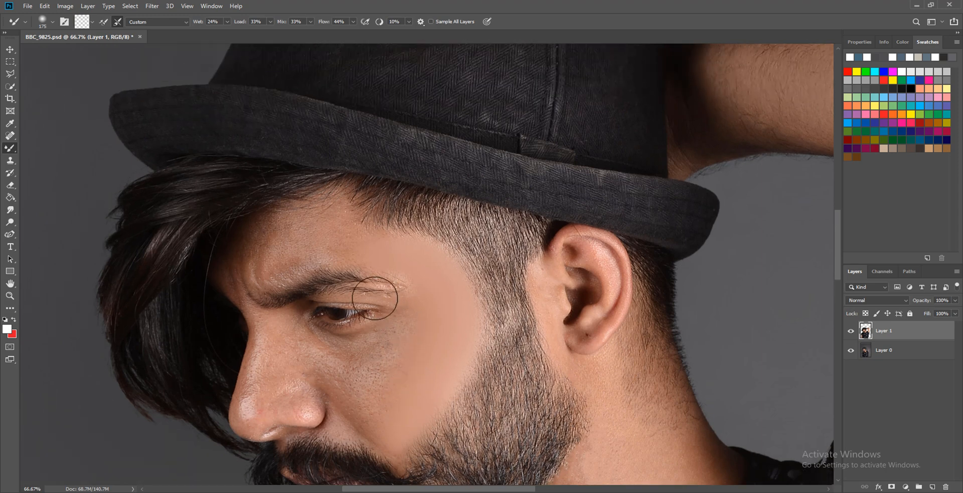
Smooth the forehead skin from the hairline down to the eyebrow with a Mixer Brush of about 150 px
{"action": "scroll", "coordinate": [374, 299], "scroll_direction": "up", "scroll_amount": 1}
{"action": "key", "text": "bracketleft"}
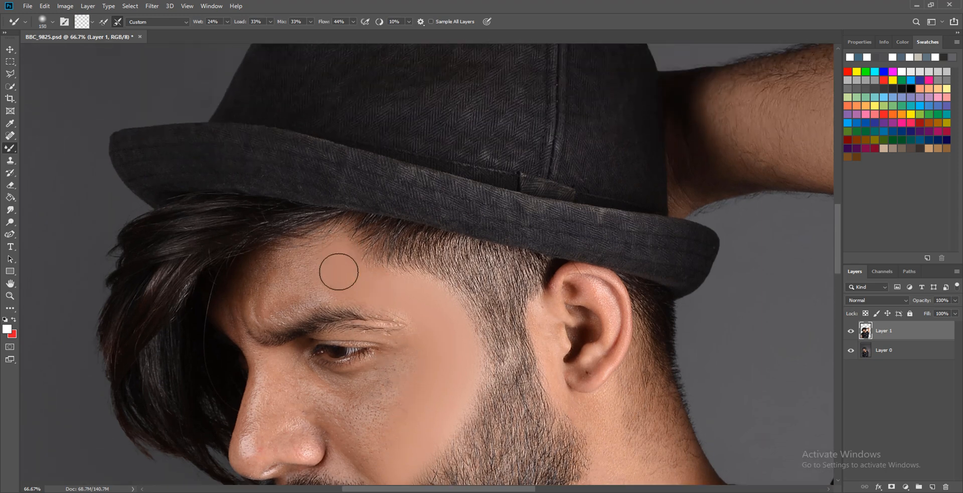
{"action": "mouse_move", "coordinate": [338, 272]}
{"action": "left_mouse_down"}
{"action": "mouse_move", "coordinate": [266, 306]}
{"action": "mouse_move", "coordinate": [286, 279]}
{"action": "mouse_move", "coordinate": [317, 263]}
{"action": "mouse_move", "coordinate": [281, 271]}
{"action": "mouse_move", "coordinate": [290, 264]}
{"action": "mouse_move", "coordinate": [272, 269]}
{"action": "mouse_move", "coordinate": [276, 261]}
{"action": "mouse_move", "coordinate": [247, 295]}
{"action": "mouse_move", "coordinate": [243, 323]}
{"action": "mouse_move", "coordinate": [287, 287]}
{"action": "mouse_move", "coordinate": [247, 308]}
{"action": "mouse_move", "coordinate": [302, 265]}
{"action": "mouse_move", "coordinate": [283, 279]}
{"action": "mouse_move", "coordinate": [340, 282]}
{"action": "mouse_move", "coordinate": [282, 292]}
{"action": "mouse_move", "coordinate": [270, 311]}
{"action": "left_mouse_up"}
{"action": "key", "text": "bracketright"}
{"action": "key", "text": "bracketleft"}
{"action": "left_click_drag", "start_coordinate": [373, 290], "coordinate": [401, 310]}
{"action": "scroll", "coordinate": [401, 310], "scroll_direction": "down", "scroll_amount": 2}
{"action": "key", "text": "bracketright"}
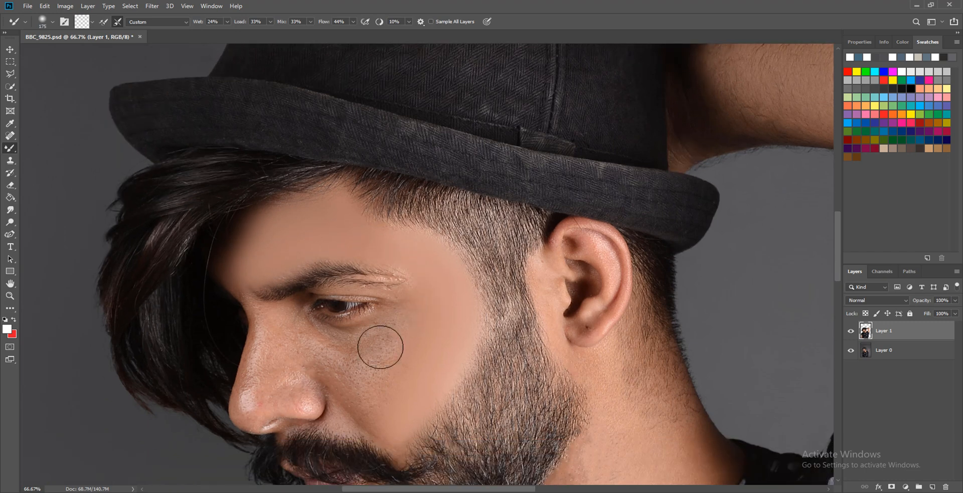
Smooth the skin under the eye and on the inner cheek beside the nose, reducing the Mixer Brush to 125 px
{"action": "scroll", "coordinate": [389, 343], "scroll_direction": "down", "scroll_amount": 2}
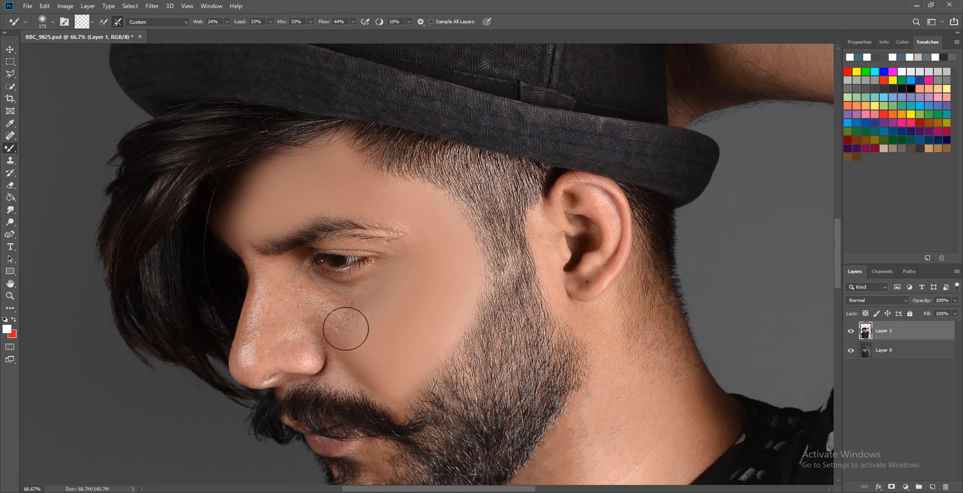
{"action": "scroll", "coordinate": [344, 327], "scroll_direction": "up", "scroll_amount": 2}
{"action": "key", "text": "bracketleft"}
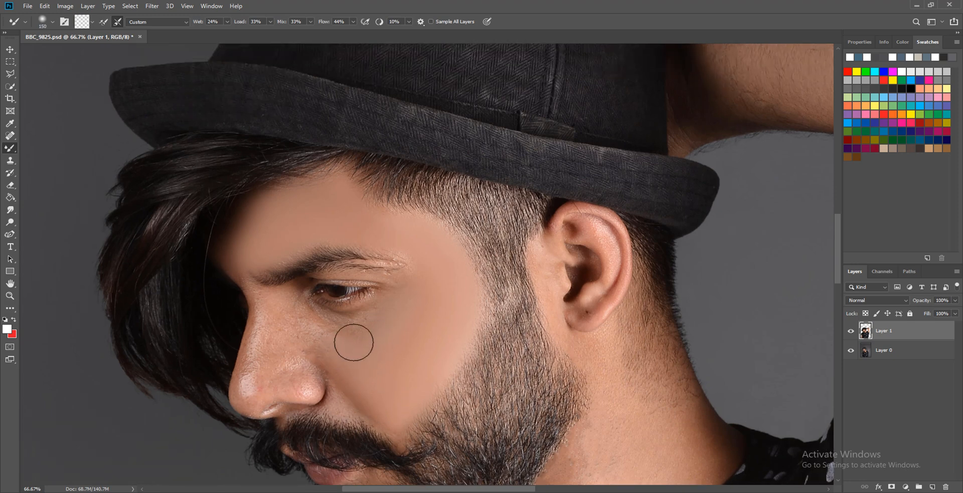
{"action": "scroll", "coordinate": [355, 339], "scroll_direction": "up", "scroll_amount": 2}
{"action": "key", "text": "bracketleft"}
{"action": "key", "text": "bracketleft"}
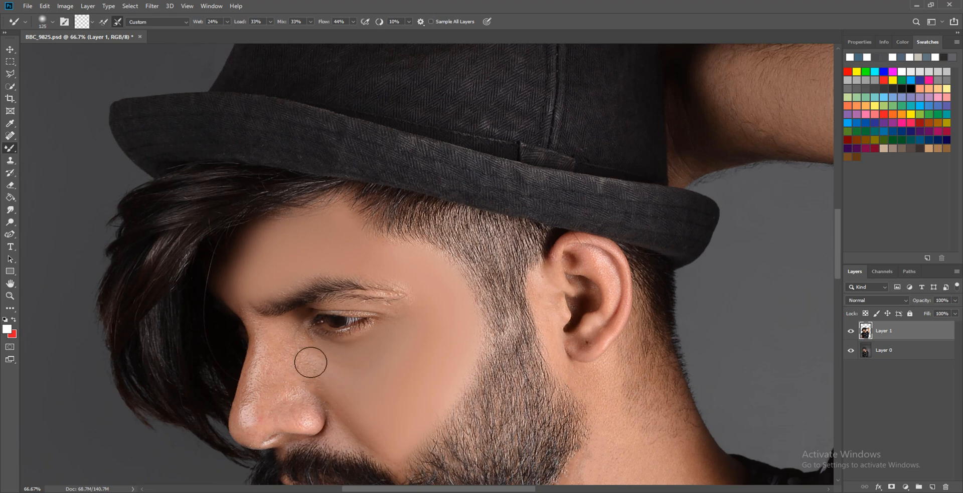
Smooth the skin between the eyebrow and nose, along the nose bridge and around the nostril with a 70 to 90 px Mixer Brush
{"action": "key", "text": "bracketright"}
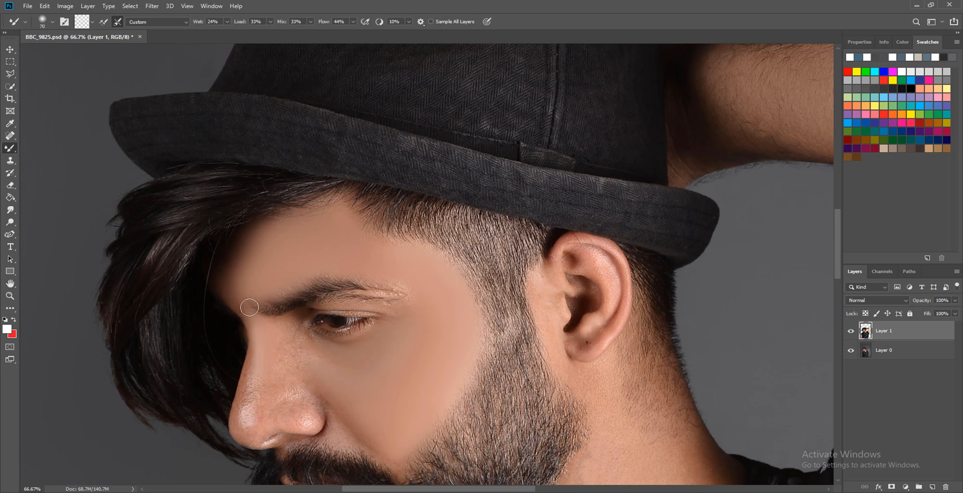
{"action": "key", "text": "bracketright"}
{"action": "scroll", "coordinate": [268, 340], "scroll_direction": "down", "scroll_amount": 2}
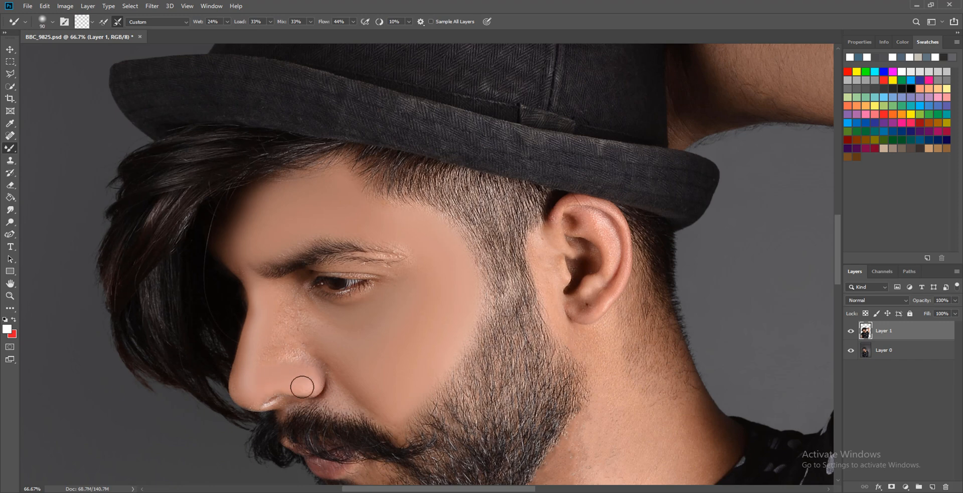
{"action": "key", "text": "bracketright"}
{"action": "key", "text": "bracketright"}
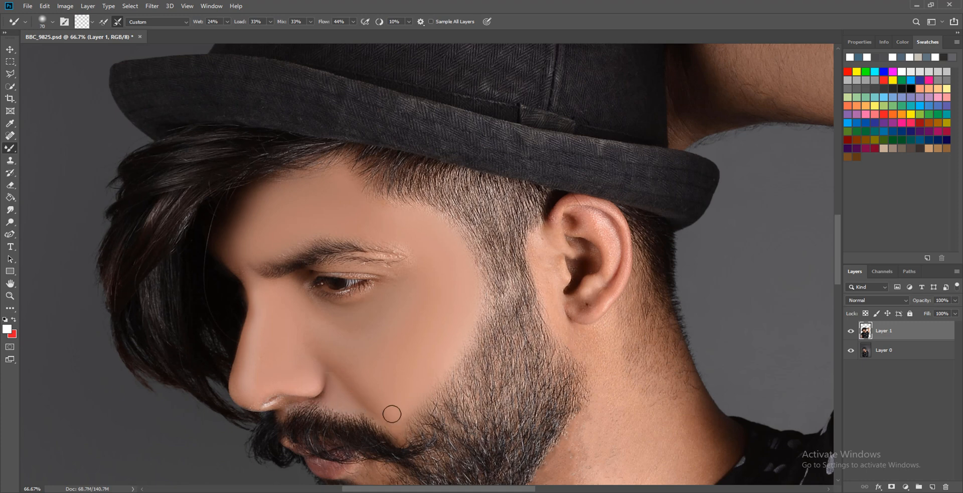
Blend the skin near the outer eye corner and the bare patch below the lips with a small Mixer Brush
{"action": "scroll", "coordinate": [338, 369], "scroll_direction": "up", "scroll_amount": 2}
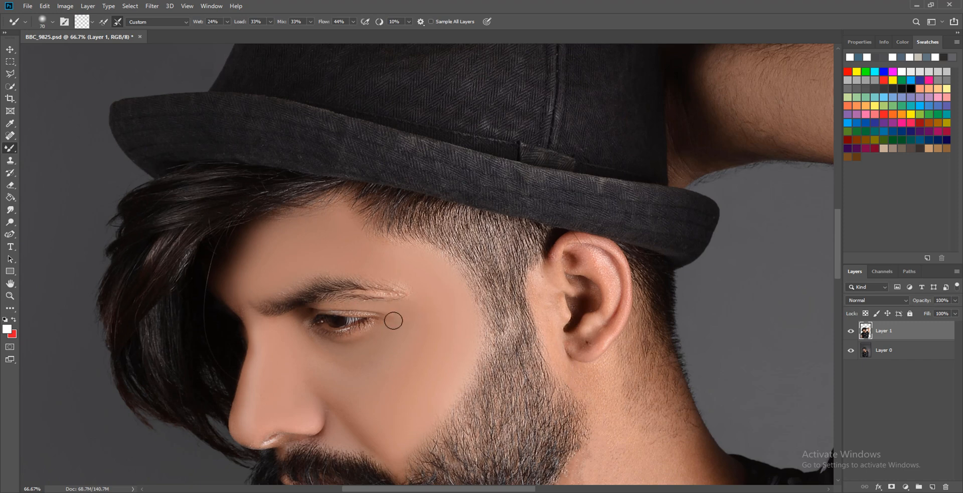
{"action": "scroll", "coordinate": [393, 321], "scroll_direction": "down", "scroll_amount": 7}
{"action": "key", "text": "bracketright"}
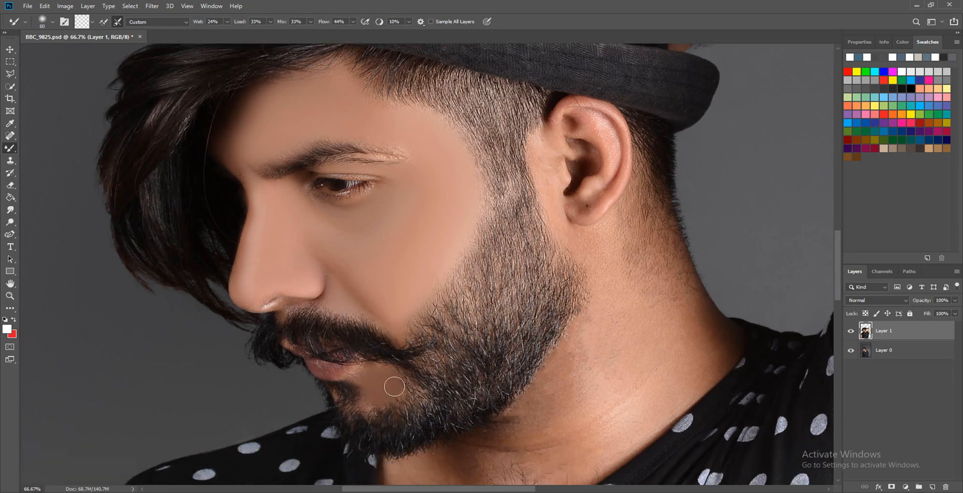
Smooth the skin in front of the ear and over the ear itself, using a Mixer Brush of 60 to 90 px
{"action": "scroll", "coordinate": [445, 292], "scroll_direction": "up", "scroll_amount": 5}
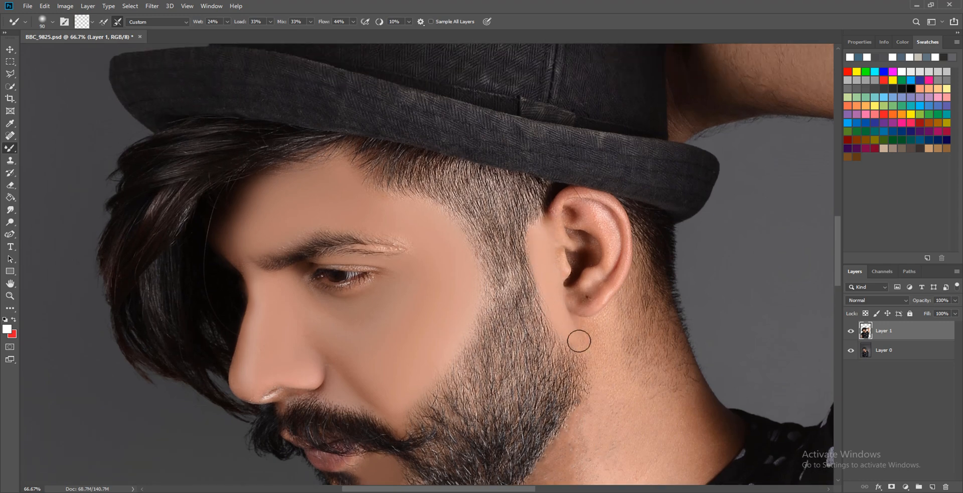
{"action": "scroll", "coordinate": [575, 280], "scroll_direction": "up", "scroll_amount": 2}
{"action": "right_click", "coordinate": [577, 279]}
{"action": "left_click", "coordinate": [547, 282]}
{"action": "key", "text": "bracketleft"}
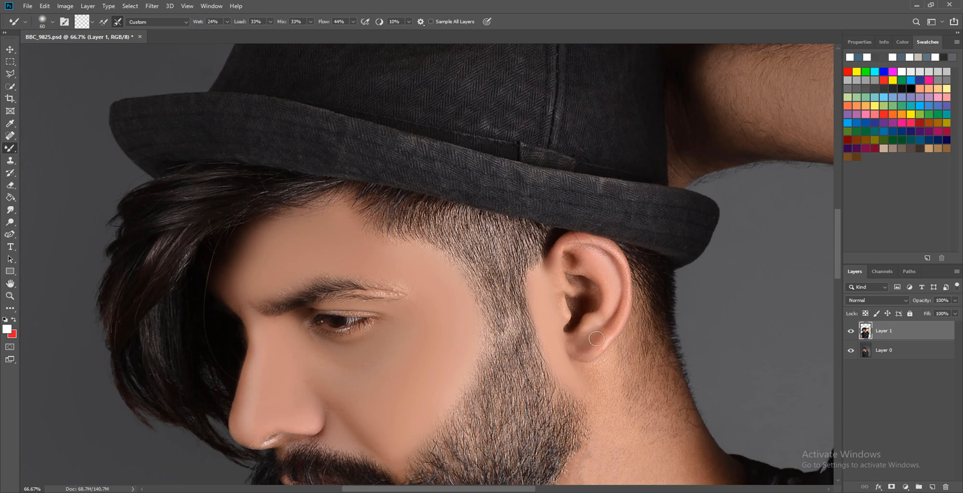
Smooth the neck skin below and behind the earlobe with a Mixer Brush of 80 to 150 px
{"action": "scroll", "coordinate": [596, 301], "scroll_direction": "down", "scroll_amount": 2}
{"action": "key", "text": "bracketright"}
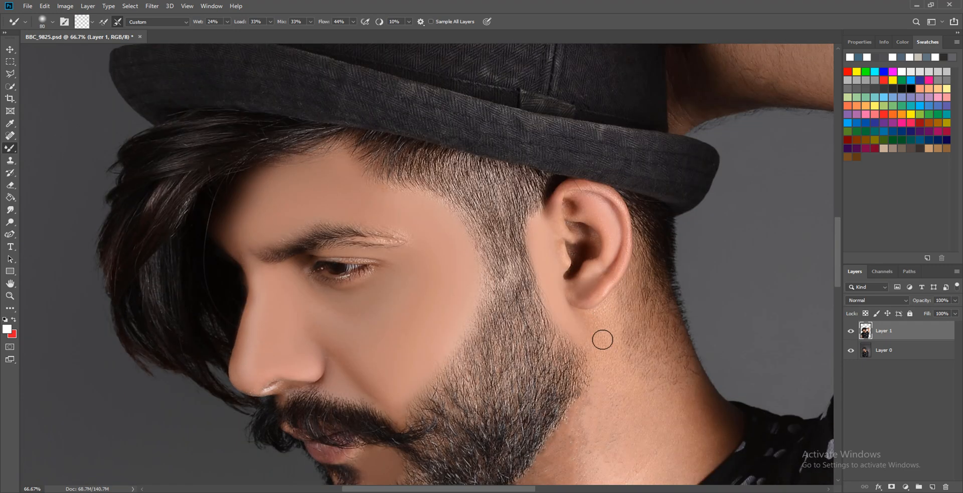
{"action": "key", "text": "bracketright"}
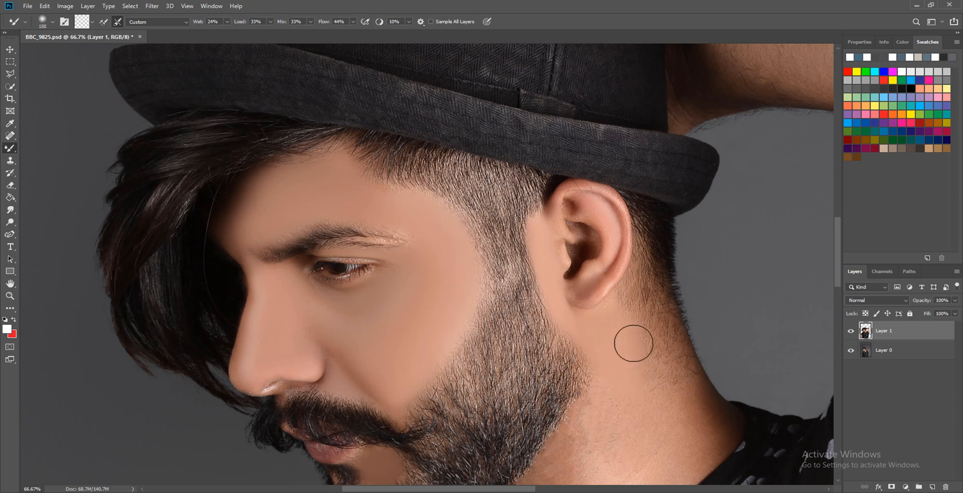
{"action": "scroll", "coordinate": [621, 325], "scroll_direction": "up", "scroll_amount": 1}
{"action": "key", "text": "bracketleft"}
{"action": "key", "text": "bracketleft"}
{"action": "key", "text": "bracketleft"}
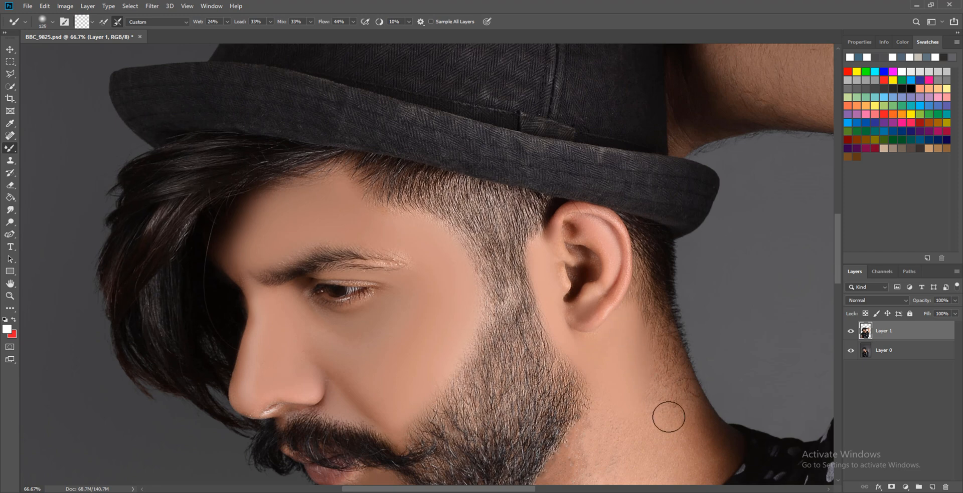
Smooth the back of the neck down to the shirt collar, enlarging the Mixer Brush from 150 to 250 px
{"action": "scroll", "coordinate": [664, 409], "scroll_direction": "down", "scroll_amount": 2}
{"action": "key", "text": "bracketright"}
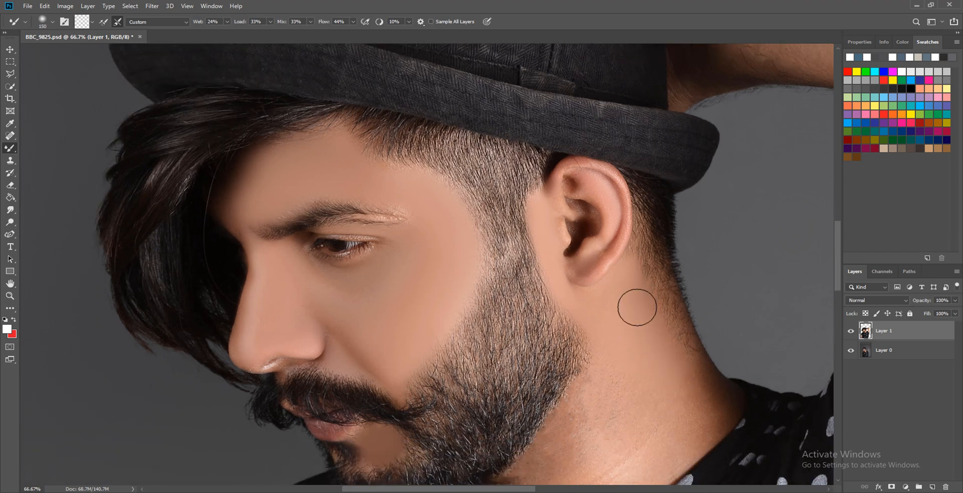
{"action": "scroll", "coordinate": [645, 327], "scroll_direction": "down", "scroll_amount": 3}
{"action": "key", "text": "bracketright"}
{"action": "key", "text": "bracketright"}
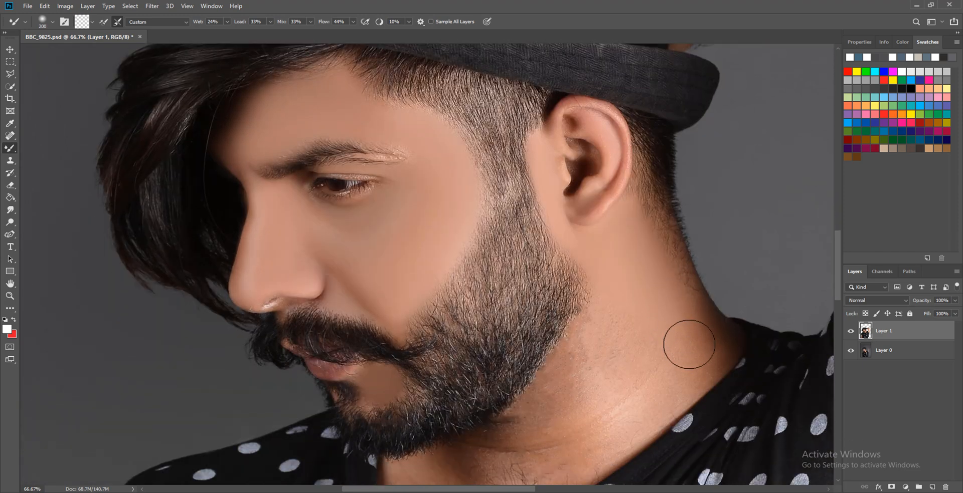
{"action": "key", "text": "bracketright"}
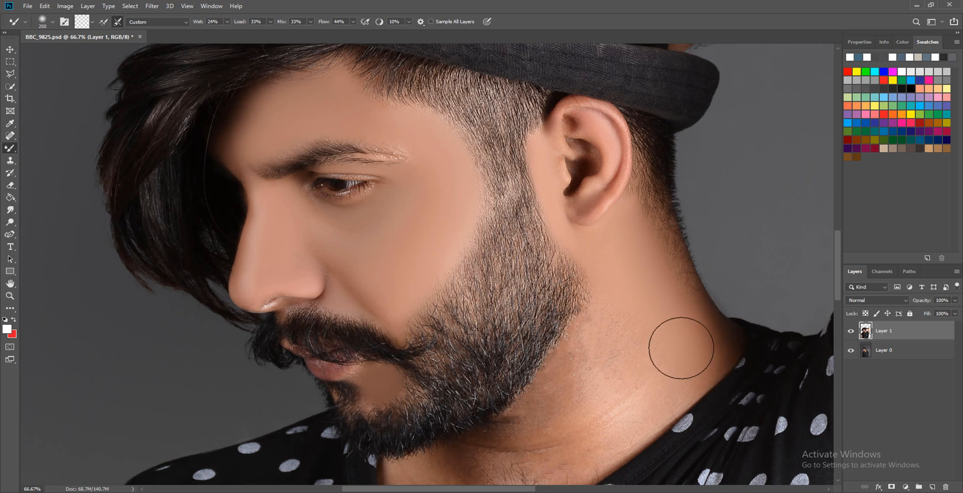
Smooth the side of the neck from the beard edge to the collar with a Mixer Brush of 175 to 250 px
{"action": "key", "text": "bracketleft"}
{"action": "key", "text": "bracketleft"}
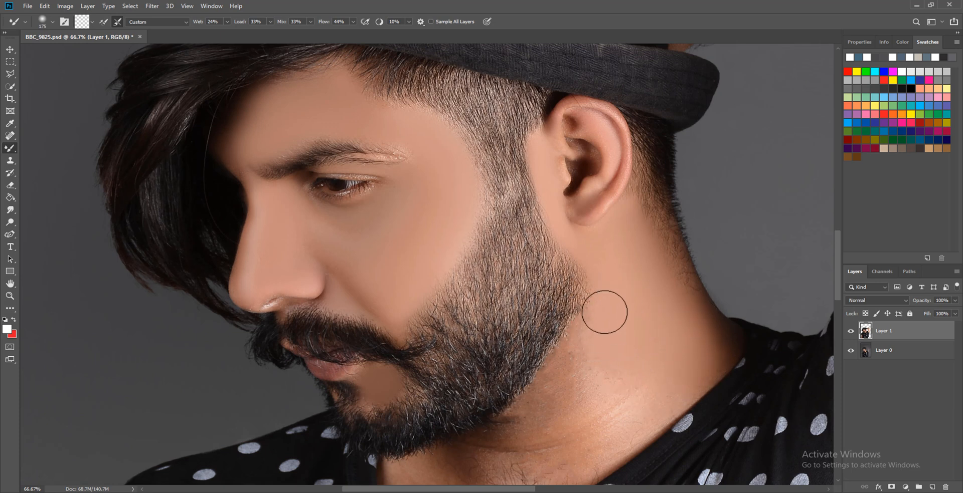
{"action": "key", "text": "bracketright"}
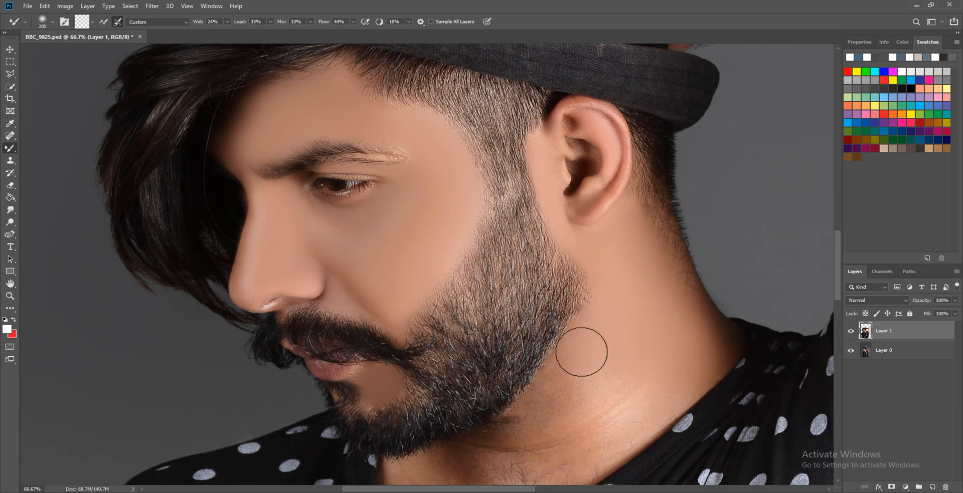
{"action": "key", "text": "bracketright"}
{"action": "scroll", "coordinate": [600, 372], "scroll_direction": "down", "scroll_amount": 1}
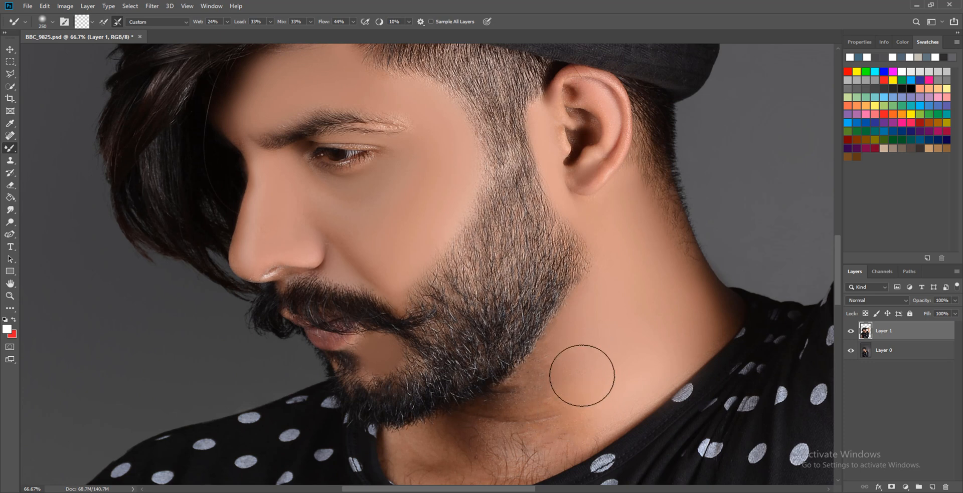
Smooth the neck skin just below the beard edge with a Mixer Brush of 150 to 175 px
{"action": "key", "text": "bracketleft"}
{"action": "key", "text": "bracketleft"}
{"action": "key", "text": "bracketleft"}
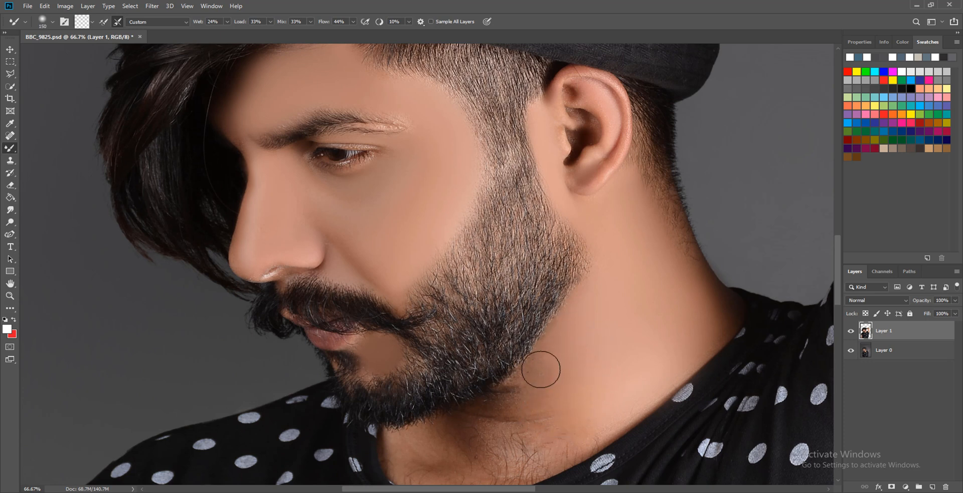
{"action": "key", "text": "bracketright"}
{"action": "key", "text": "bracketright"}
{"action": "scroll", "coordinate": [561, 406], "scroll_direction": "down", "scroll_amount": 2}
{"action": "key", "text": "bracketleft"}
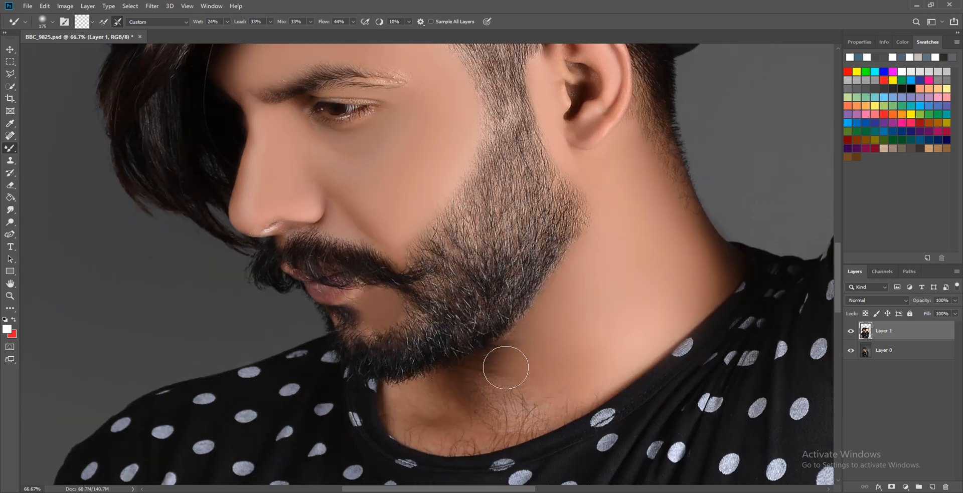
Smooth the front of the neck above the shirt collar with a Mixer Brush of 150 to 175 px
{"action": "scroll", "coordinate": [430, 389], "scroll_direction": "up", "scroll_amount": 1}
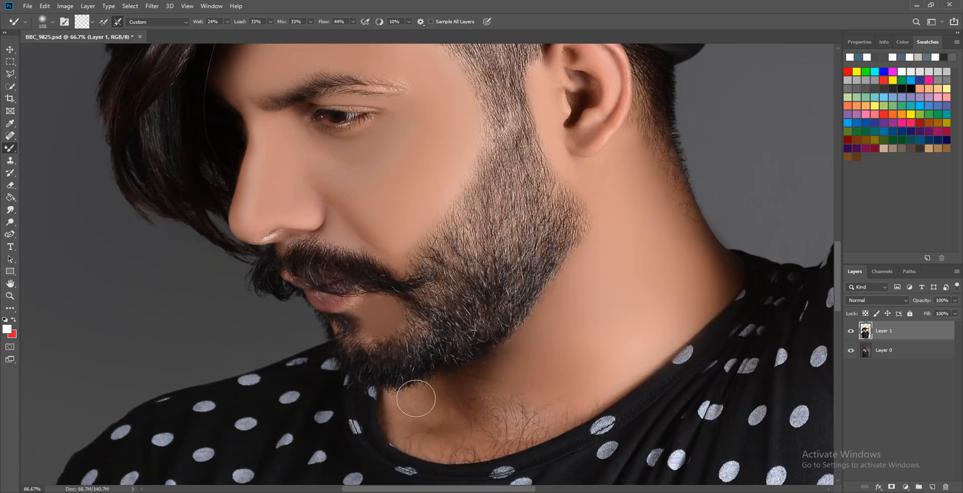
{"action": "key", "text": "bracketleft"}
{"action": "mouse_move", "coordinate": [457, 410]}
{"action": "left_mouse_down"}
{"action": "mouse_move", "coordinate": [437, 405]}
{"action": "mouse_move", "coordinate": [488, 385]}
{"action": "mouse_move", "coordinate": [480, 401]}
{"action": "mouse_move", "coordinate": [486, 377]}
{"action": "mouse_move", "coordinate": [398, 420]}
{"action": "left_mouse_up"}
{"action": "key", "text": "bracketright"}
{"action": "mouse_move", "coordinate": [552, 373]}
{"action": "left_mouse_down"}
{"action": "mouse_move", "coordinate": [618, 351]}
{"action": "mouse_move", "coordinate": [597, 387]}
{"action": "mouse_move", "coordinate": [645, 342]}
{"action": "left_mouse_up"}
{"action": "scroll", "coordinate": [609, 366], "scroll_direction": "up", "scroll_amount": 2}
{"action": "right_click", "coordinate": [608, 365]}
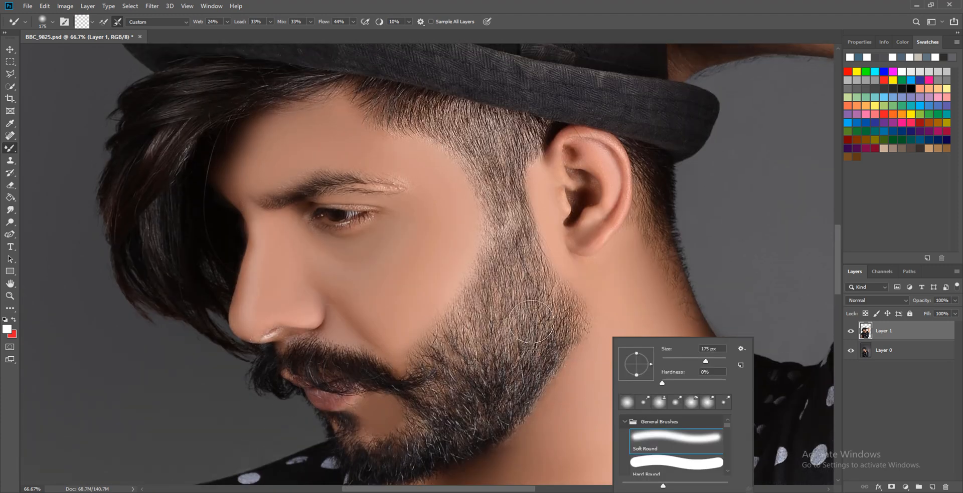
{"action": "left_click", "coordinate": [438, 229]}
Smooth the forehead and temple skin above the eyebrow's outer end with a Mixer Brush of 80 to 90 px
{"action": "scroll", "coordinate": [439, 231], "scroll_direction": "up", "scroll_amount": 1}
{"action": "key", "text": "bracketleft"}
{"action": "key", "text": "bracketleft"}
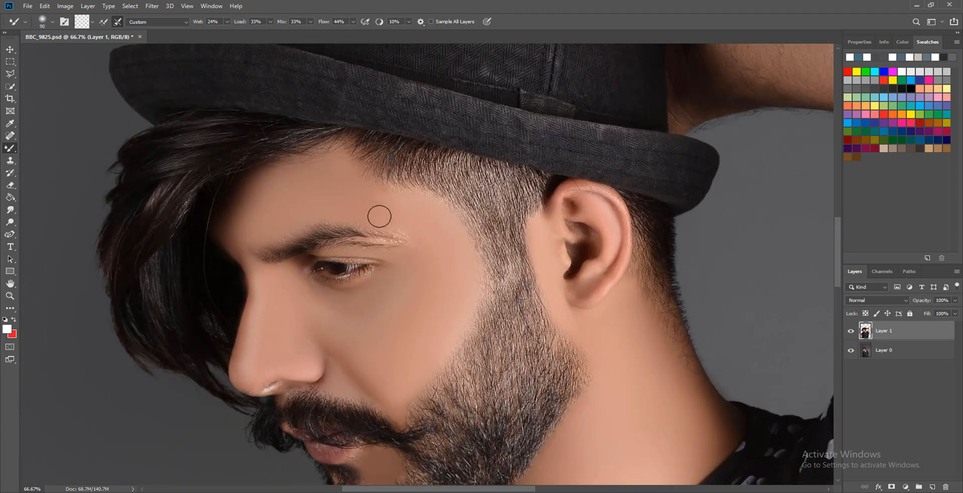
{"action": "key", "text": "bracketleft"}
{"action": "scroll", "coordinate": [604, 236], "scroll_direction": "up", "scroll_amount": 1}
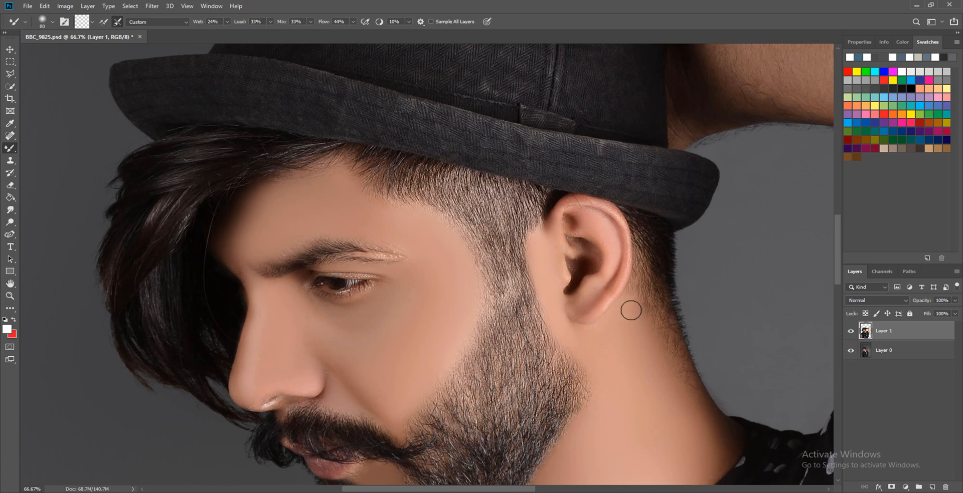
Even out the side of the neck with a 150 px Mixer Brush and the bare chin patch with an 80 px one
{"action": "key", "text": "bracketright"}
{"action": "key", "text": "bracketright"}
{"action": "scroll", "coordinate": [672, 382], "scroll_direction": "down", "scroll_amount": 2}
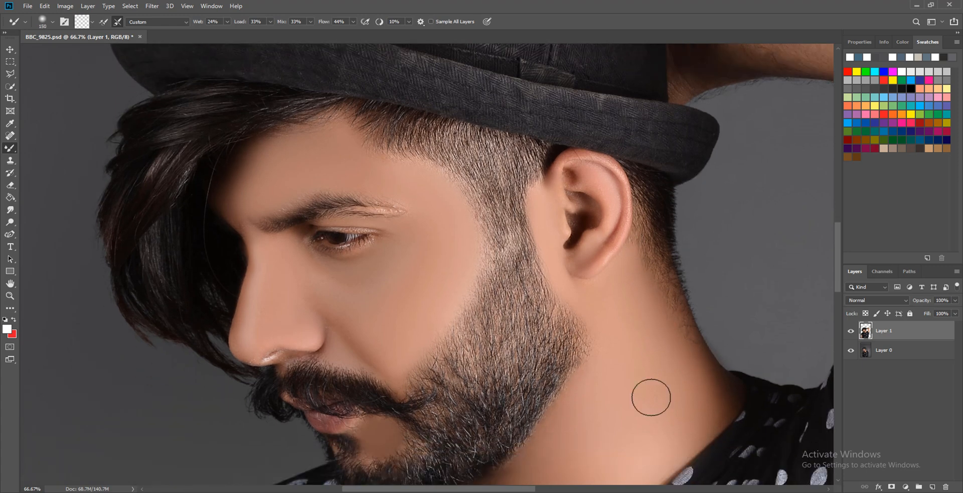
{"action": "scroll", "coordinate": [654, 394], "scroll_direction": "down", "scroll_amount": 4}
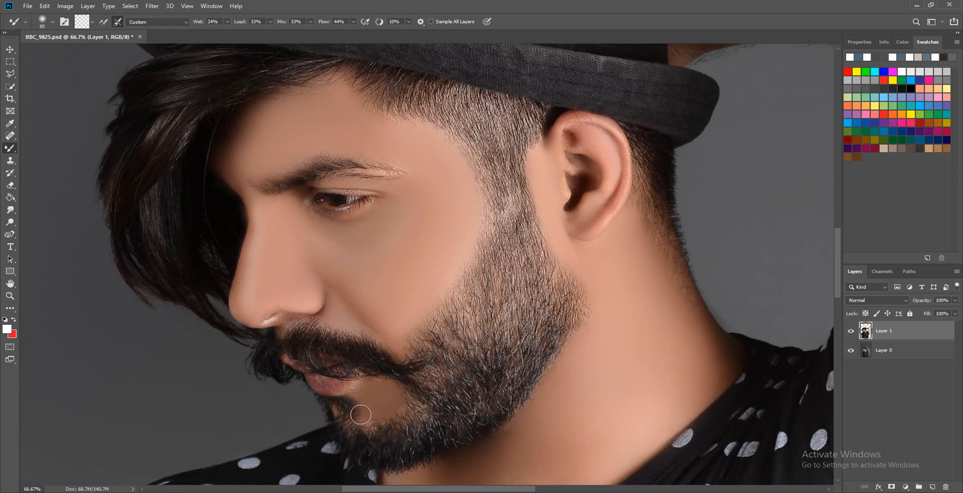
Smooth the raised upper arm and the elbow with the Mixer Brush enlarged to 400 px
{"action": "left_click", "coordinate": [11, 299]}
{"action": "right_click", "coordinate": [420, 255]}
{"action": "left_click", "coordinate": [427, 261]}
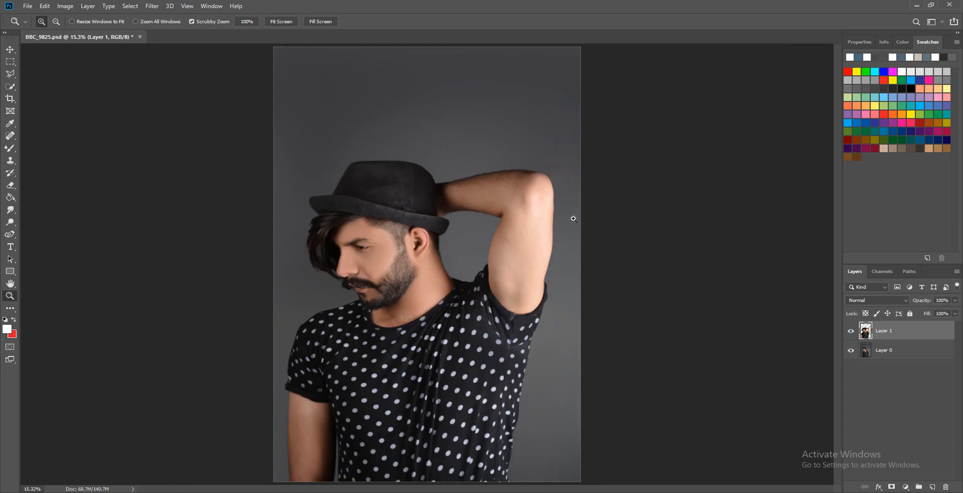
{"action": "left_click", "coordinate": [578, 206]}
{"action": "left_click", "coordinate": [11, 148]}
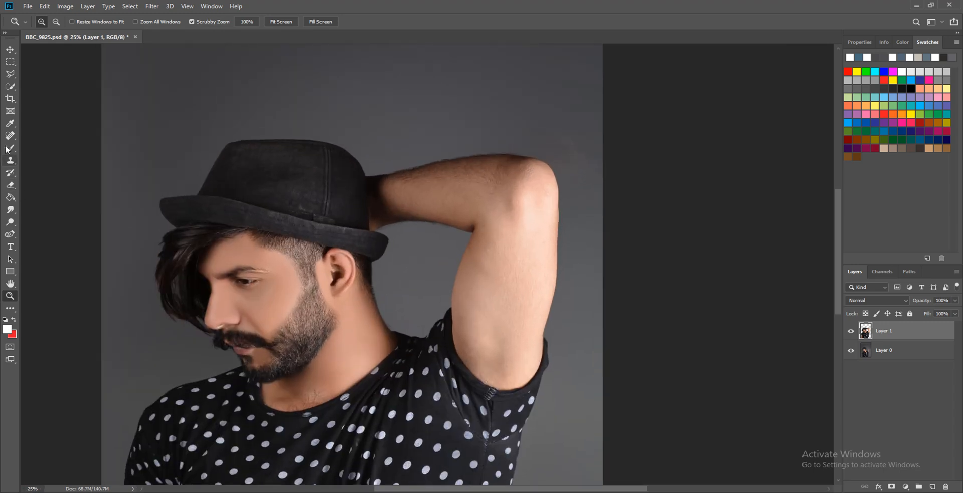
{"action": "key", "text": "bracketright"}
{"action": "key", "text": "bracketright"}
{"action": "key", "text": "bracketright"}
{"action": "key", "text": "bracketright"}
{"action": "key", "text": "bracketright"}
{"action": "key", "text": "bracketleft"}
{"action": "mouse_move", "coordinate": [528, 230]}
{"action": "left_mouse_down"}
{"action": "mouse_move", "coordinate": [521, 312]}
{"action": "mouse_move", "coordinate": [535, 217]}
{"action": "mouse_move", "coordinate": [526, 335]}
{"action": "mouse_move", "coordinate": [526, 312]}
{"action": "mouse_move", "coordinate": [516, 326]}
{"action": "mouse_move", "coordinate": [524, 262]}
{"action": "mouse_move", "coordinate": [519, 326]}
{"action": "mouse_move", "coordinate": [515, 242]}
{"action": "mouse_move", "coordinate": [491, 299]}
{"action": "mouse_move", "coordinate": [498, 239]}
{"action": "mouse_move", "coordinate": [475, 311]}
{"action": "mouse_move", "coordinate": [486, 366]}
{"action": "mouse_move", "coordinate": [491, 347]}
{"action": "mouse_move", "coordinate": [503, 360]}
{"action": "mouse_move", "coordinate": [517, 343]}
{"action": "mouse_move", "coordinate": [530, 286]}
{"action": "mouse_move", "coordinate": [541, 211]}
{"action": "mouse_move", "coordinate": [510, 205]}
{"action": "left_mouse_up"}
{"action": "scroll", "coordinate": [510, 206], "scroll_direction": "up", "scroll_amount": 1}
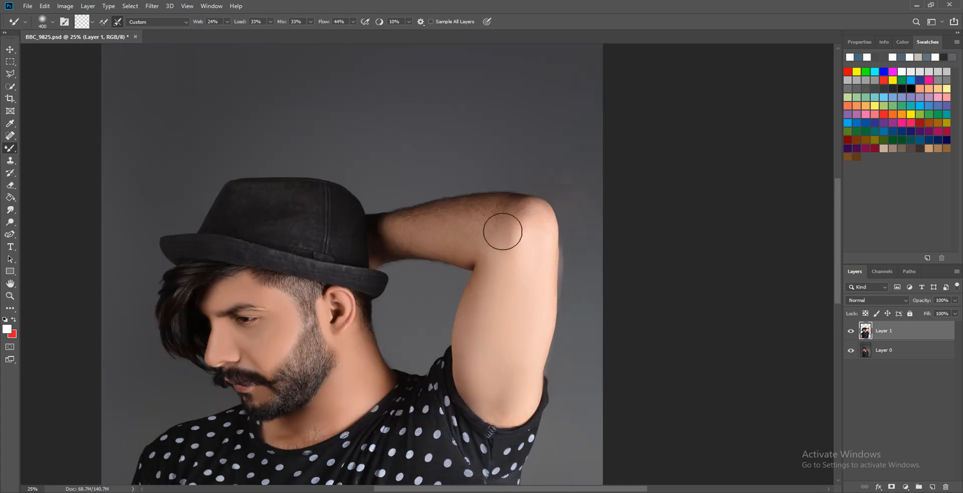
Undo the last stroke along the raised arm's outer edge and smooth the elbow with a 250 px Mixer Brush
{"action": "scroll", "coordinate": [503, 228], "scroll_direction": "down", "scroll_amount": 3}
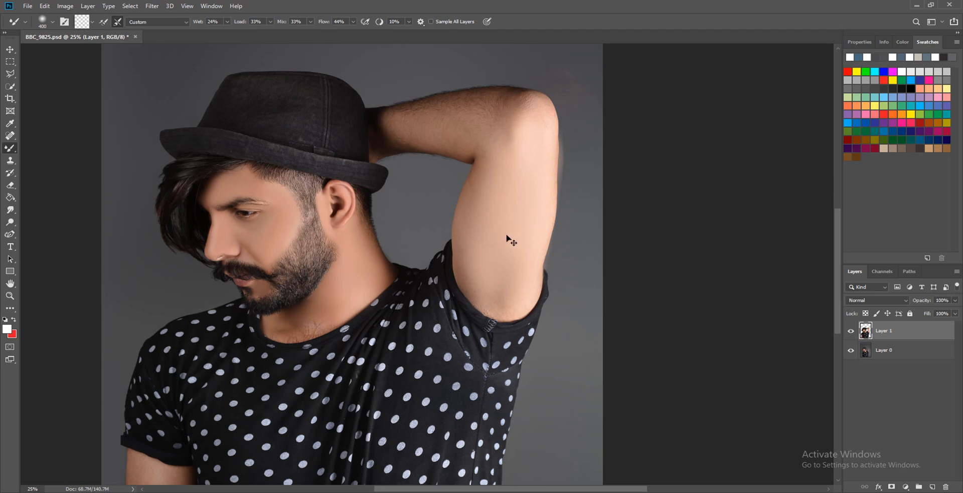
{"action": "key", "text": "ctrl+z"}
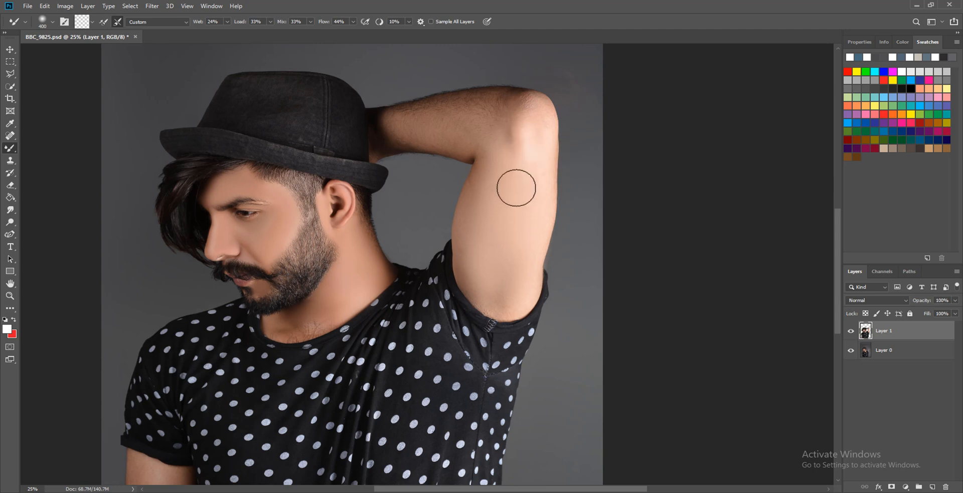
{"action": "key", "text": "bracketleft"}
{"action": "key", "text": "bracketleft"}
{"action": "key", "text": "bracketleft"}
{"action": "key", "text": "bracketleft"}
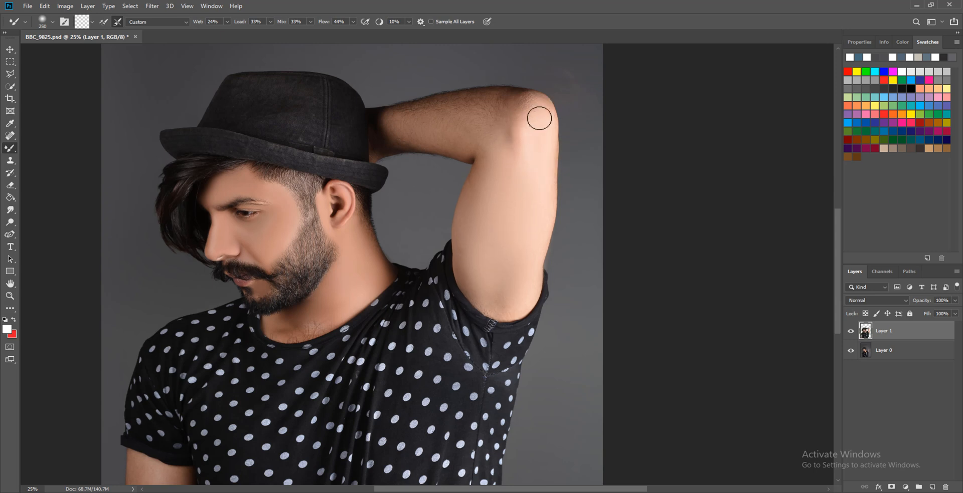
{"action": "key", "text": "bracketright"}
{"action": "key", "text": "bracketright"}
{"action": "key", "text": "bracketright"}
{"action": "key", "text": "bracketright"}
Smooth the lowered arm beneath the shirt sleeve with a Mixer Brush of about 300 px
{"action": "scroll", "coordinate": [161, 333], "scroll_direction": "down", "scroll_amount": 5}
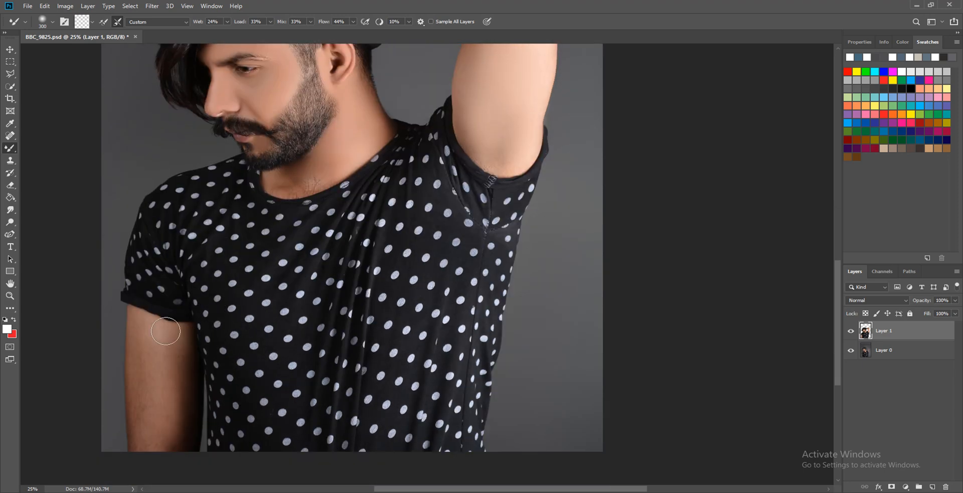
{"action": "key", "text": "bracketleft"}
{"action": "key", "text": "bracketleft"}
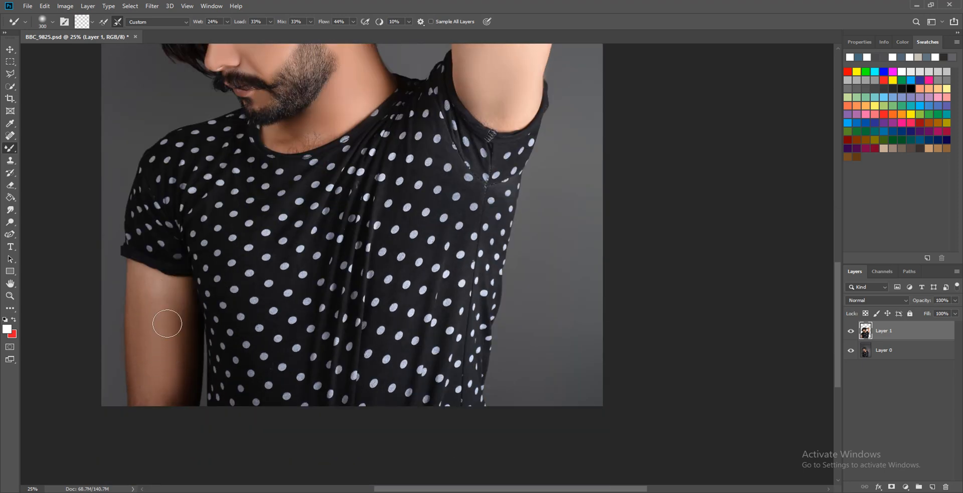
{"action": "key", "text": "bracketright"}
{"action": "scroll", "coordinate": [150, 291], "scroll_direction": "up", "scroll_amount": 4}
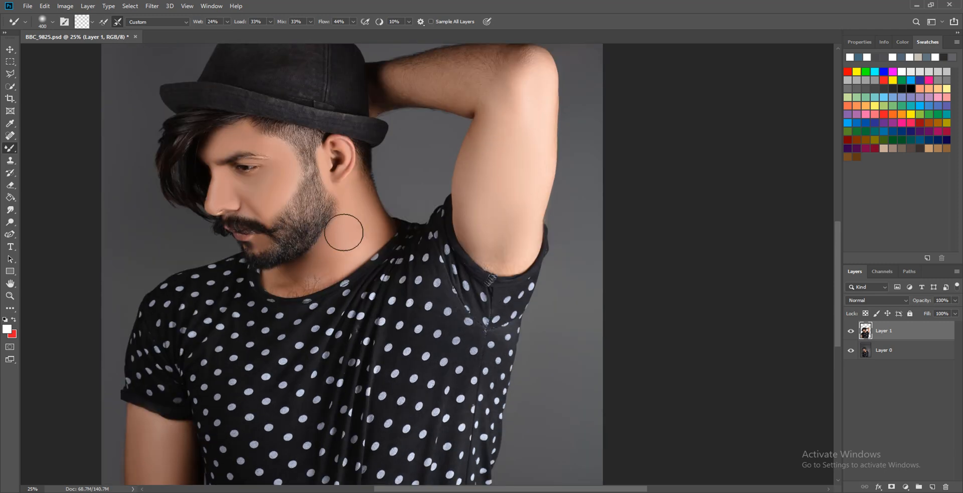
{"action": "key", "text": "bracketleft"}
{"action": "key", "text": "bracketleft"}
{"action": "scroll", "coordinate": [345, 250], "scroll_direction": "up", "scroll_amount": 2}
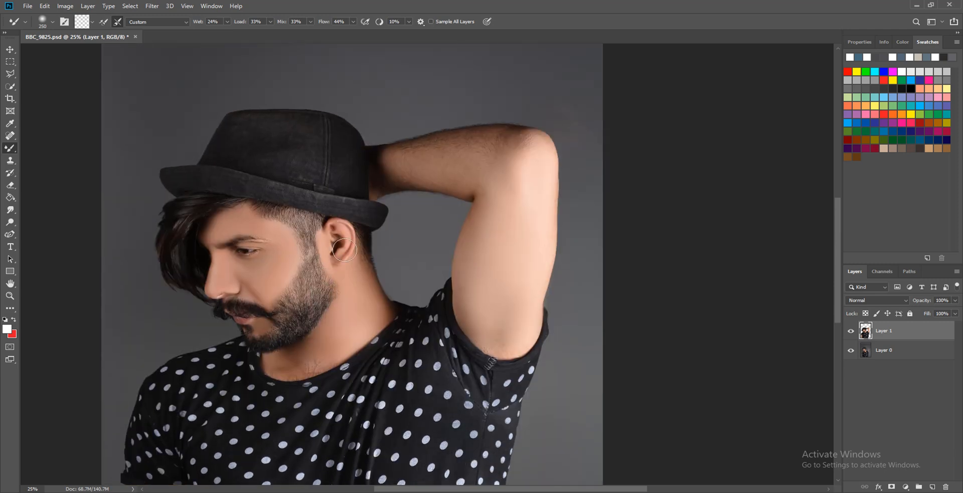
Merge the visible layers into one and check the whole portrait
{"action": "left_click", "coordinate": [10, 296]}
{"action": "right_click", "coordinate": [359, 235]}
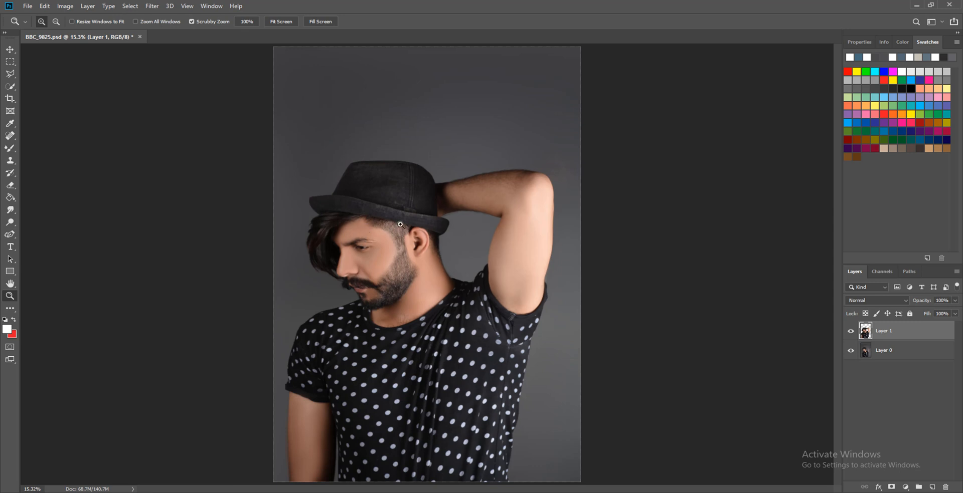
{"action": "right_click", "coordinate": [893, 340]}
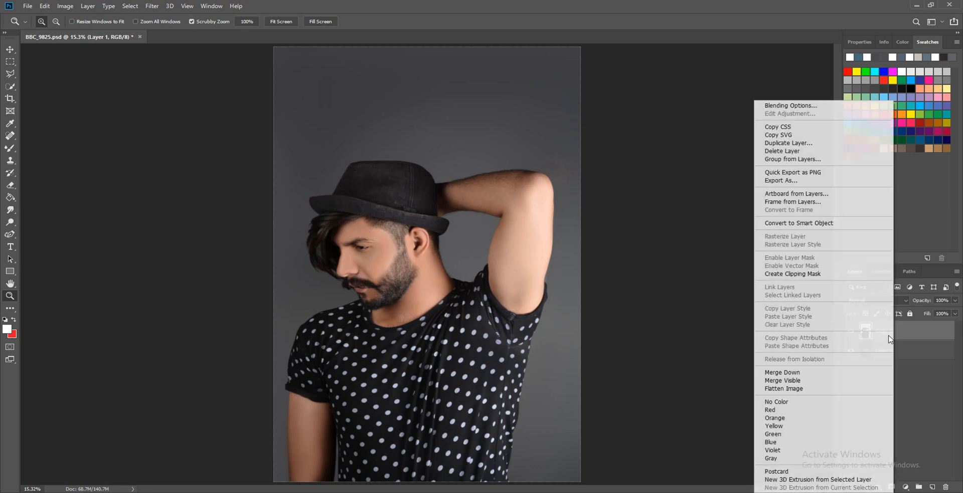
{"action": "left_click", "coordinate": [819, 384]}
{"action": "left_click_drag", "start_coordinate": [382, 262], "coordinate": [478, 198]}
{"action": "right_click", "coordinate": [434, 245]}
{"action": "left_click", "coordinate": [447, 250]}
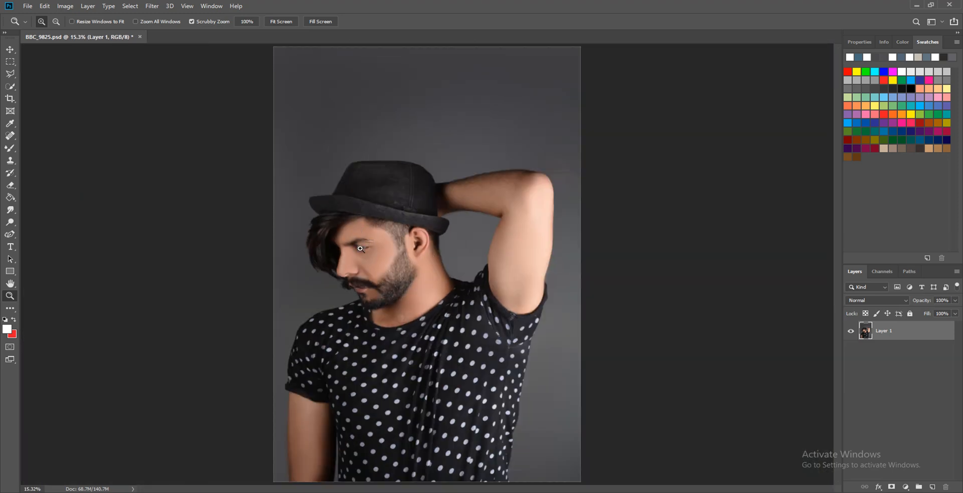
Brighten the iris and the lower eye area with the Dodge tool at 20 px, Shadows range and 45% exposure
{"action": "left_click_drag", "start_coordinate": [362, 246], "coordinate": [450, 293]}
{"action": "scroll", "coordinate": [450, 293], "scroll_direction": "down", "scroll_amount": 2}
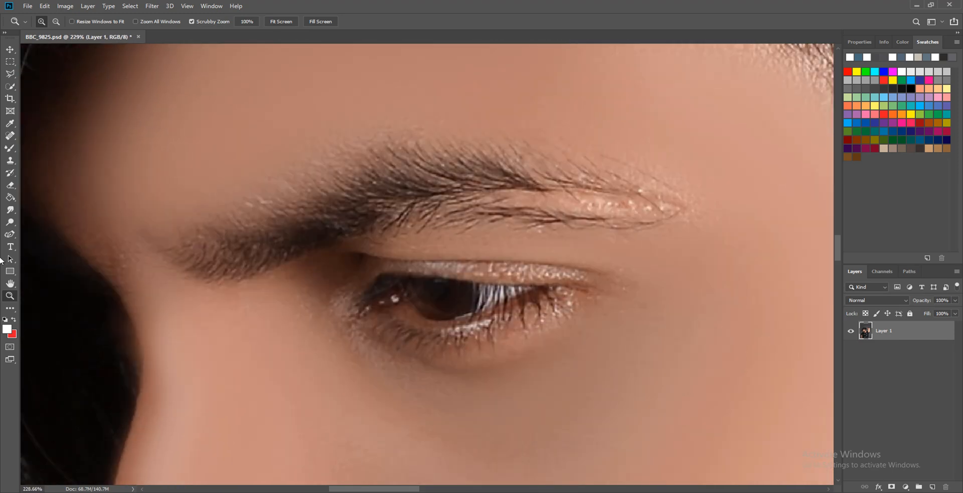
{"action": "left_click", "coordinate": [10, 222]}
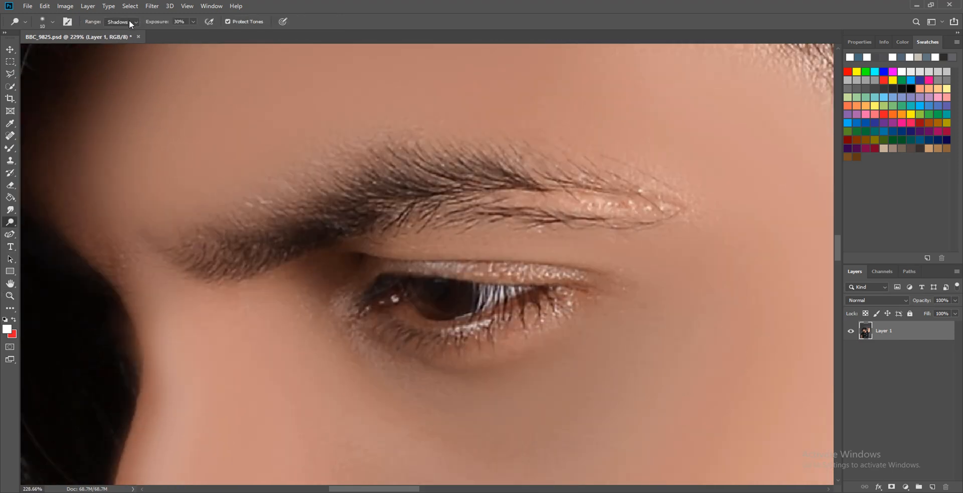
{"action": "left_click", "coordinate": [194, 22]}
{"action": "left_click_drag", "start_coordinate": [200, 33], "coordinate": [203, 33]}
{"action": "key", "text": "bracketright"}
{"action": "mouse_move", "coordinate": [422, 301]}
{"action": "left_mouse_down"}
{"action": "mouse_move", "coordinate": [446, 313]}
{"action": "mouse_move", "coordinate": [458, 289]}
{"action": "mouse_move", "coordinate": [447, 313]}
{"action": "mouse_move", "coordinate": [415, 288]}
{"action": "mouse_move", "coordinate": [436, 312]}
{"action": "mouse_move", "coordinate": [464, 289]}
{"action": "mouse_move", "coordinate": [436, 315]}
{"action": "mouse_move", "coordinate": [415, 295]}
{"action": "mouse_move", "coordinate": [431, 312]}
{"action": "mouse_move", "coordinate": [460, 287]}
{"action": "left_mouse_up"}
{"action": "key", "text": "bracketright"}
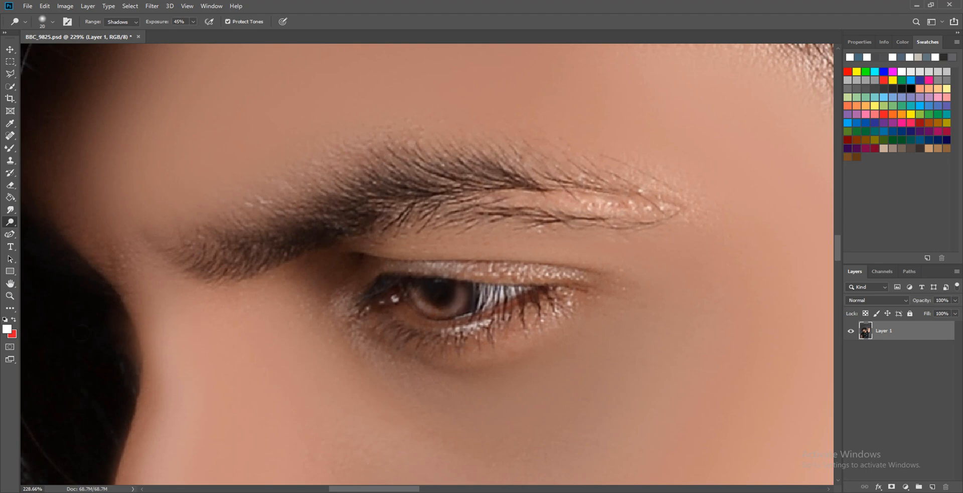
Check the brightened eye in the full portrait and open the merged layer in the Camera Raw Filter
{"action": "left_click", "coordinate": [10, 296]}
{"action": "right_click", "coordinate": [287, 270]}
{"action": "left_click", "coordinate": [306, 275]}
{"action": "left_click_drag", "start_coordinate": [346, 235], "coordinate": [434, 235]}
{"action": "key", "text": "ctrl+0"}
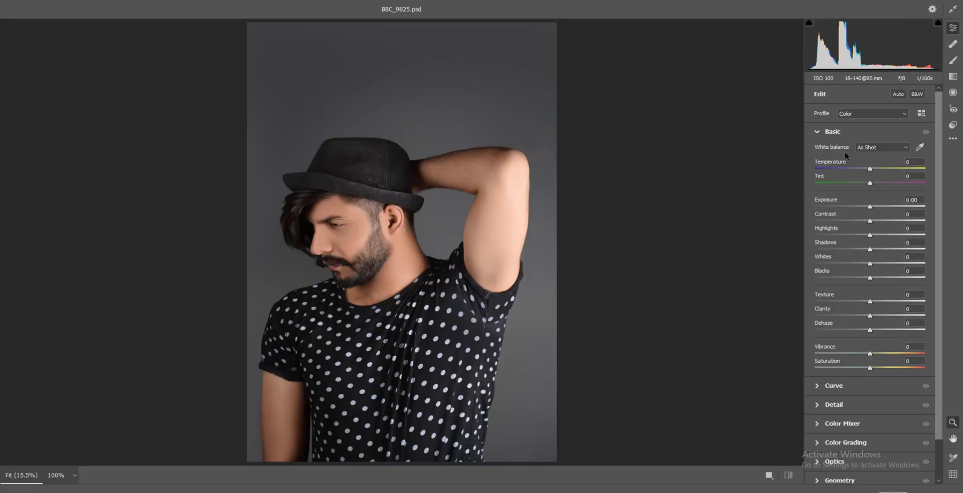
Set the Color Mixer saturation of Blues, Purples and Magentas to -100
{"action": "scroll", "coordinate": [863, 311], "scroll_direction": "down", "scroll_amount": 2}
{"action": "left_click", "coordinate": [848, 381]}
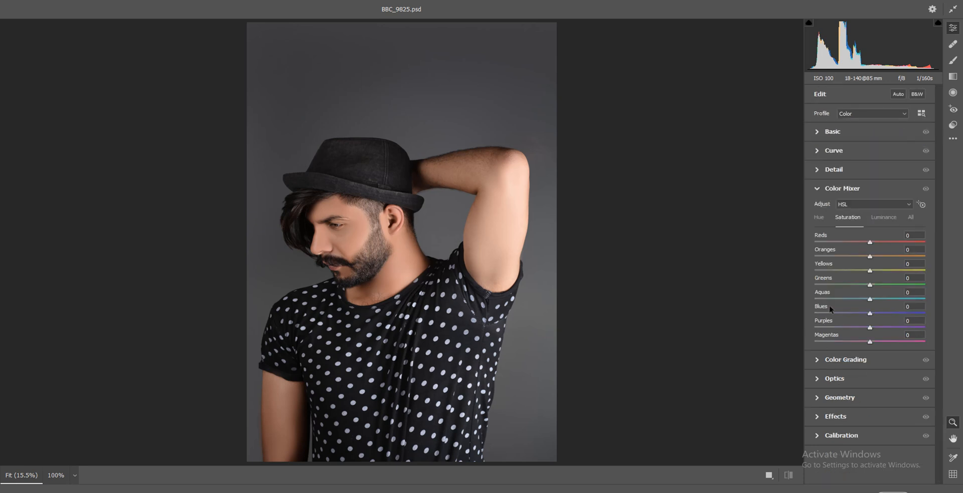
{"action": "left_click_drag", "start_coordinate": [865, 317], "coordinate": [812, 345]}
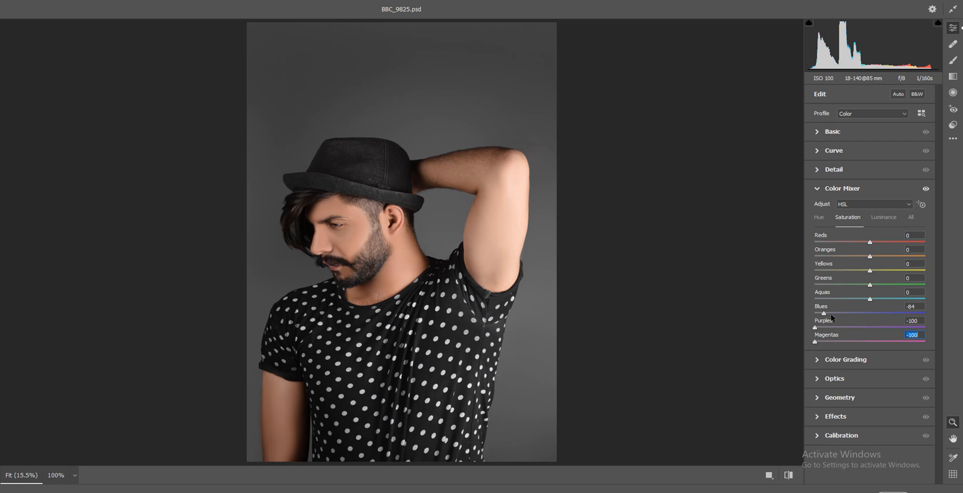
{"action": "left_click_drag", "start_coordinate": [823, 313], "coordinate": [813, 315]}
Set the basic adjustments to Highlights -37, Shadows +55, Whites -15, Blacks -7, Texture +8 and Clarity +10
{"action": "left_click", "coordinate": [846, 135]}
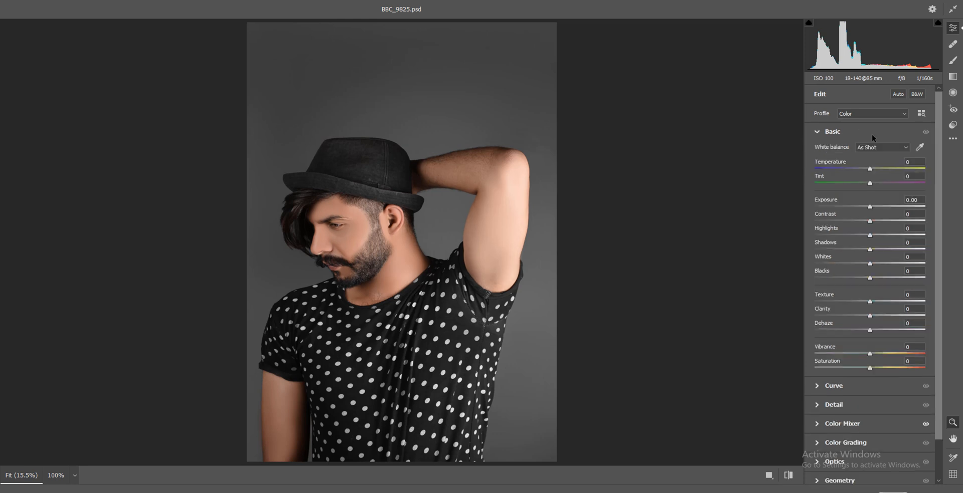
{"action": "left_click", "coordinate": [856, 235]}
{"action": "left_click_drag", "start_coordinate": [857, 237], "coordinate": [875, 315]}
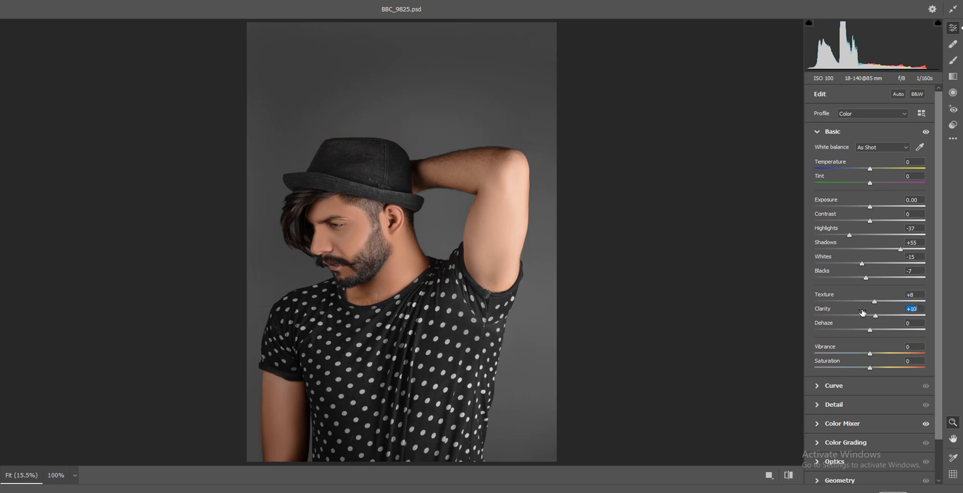
{"action": "scroll", "coordinate": [859, 346], "scroll_direction": "down", "scroll_amount": 2}
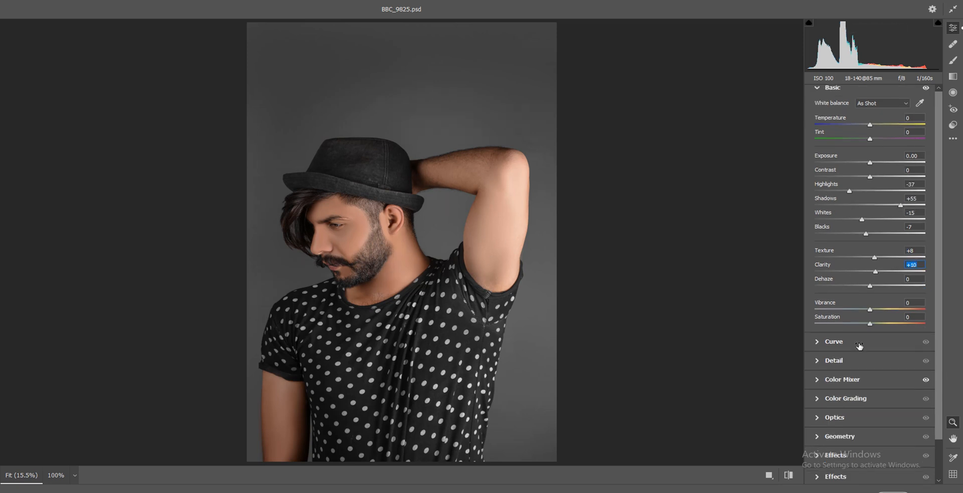
In the Color Mixer, set Oranges to saturation -15 and luminance +16, and Reds to saturation +19
{"action": "left_click", "coordinate": [847, 380]}
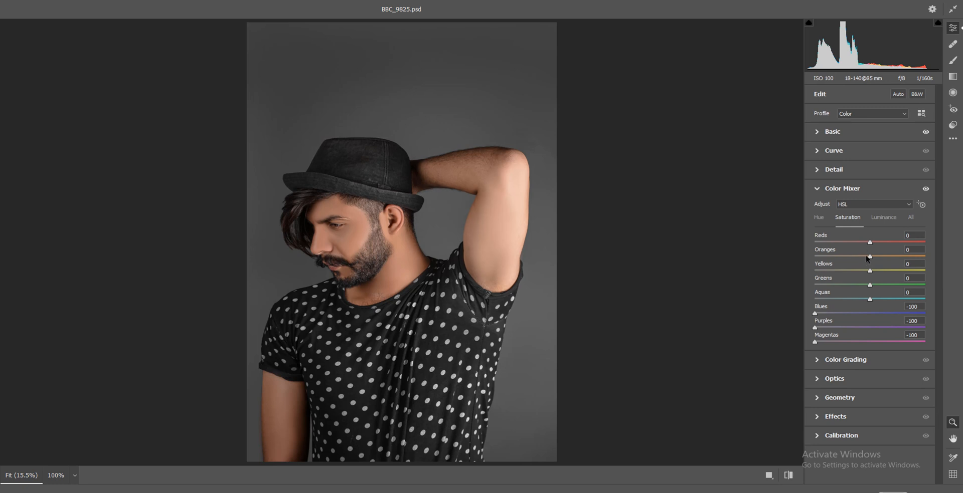
{"action": "left_click_drag", "start_coordinate": [867, 258], "coordinate": [863, 258]}
{"action": "left_click", "coordinate": [881, 221]}
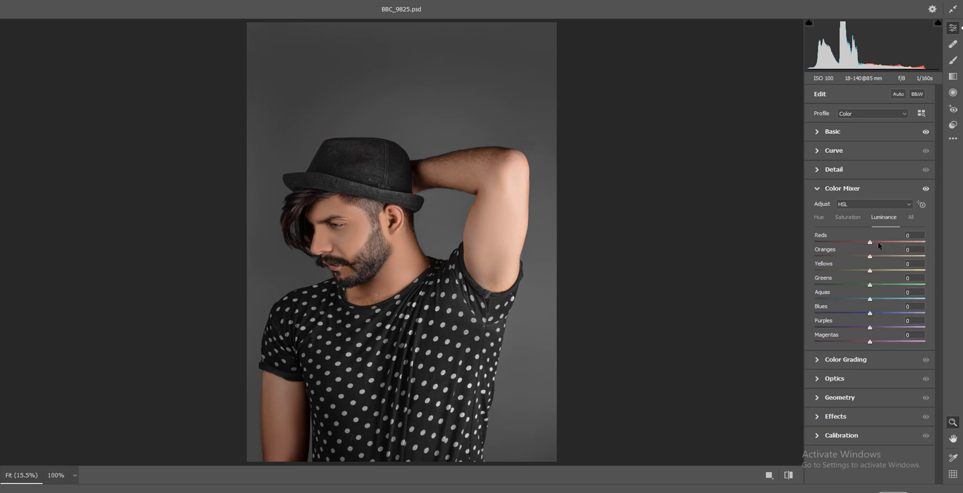
{"action": "left_click", "coordinate": [877, 256]}
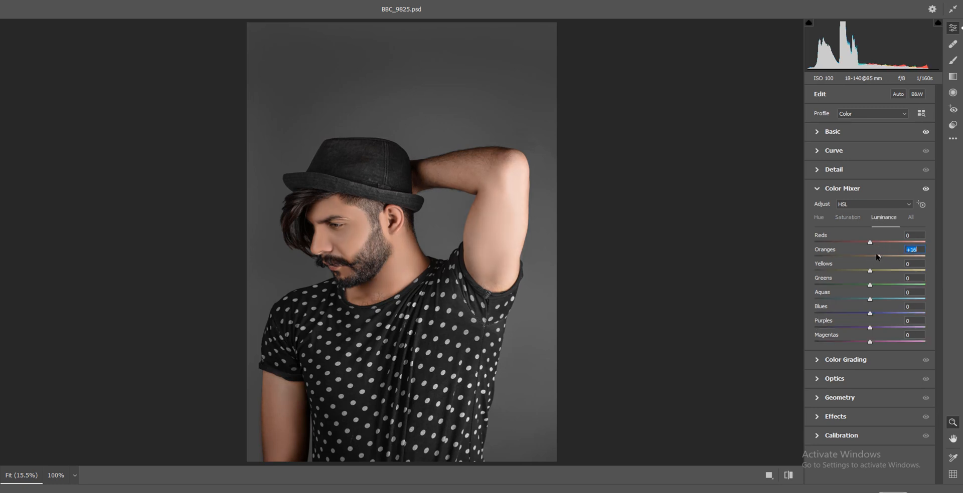
{"action": "left_click", "coordinate": [855, 218]}
{"action": "left_click_drag", "start_coordinate": [872, 242], "coordinate": [881, 242]}
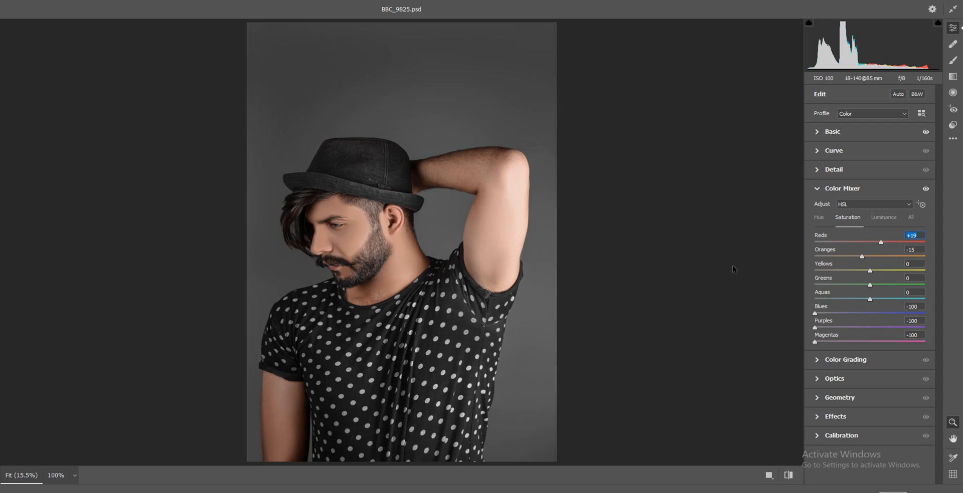
Slightly adjust the Effects settings, raise the Blue Primary saturation in Calibration and apply the Camera Raw Filter
{"action": "left_click", "coordinate": [843, 418]}
{"action": "left_click_drag", "start_coordinate": [866, 308], "coordinate": [866, 307]}
{"action": "left_click", "coordinate": [856, 404]}
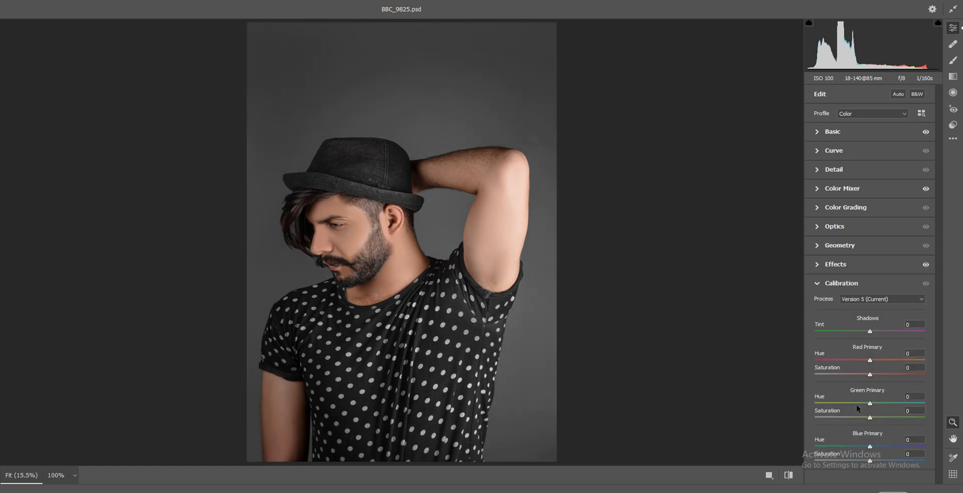
{"action": "left_click_drag", "start_coordinate": [871, 462], "coordinate": [880, 463]}
{"action": "left_click", "coordinate": [900, 482]}
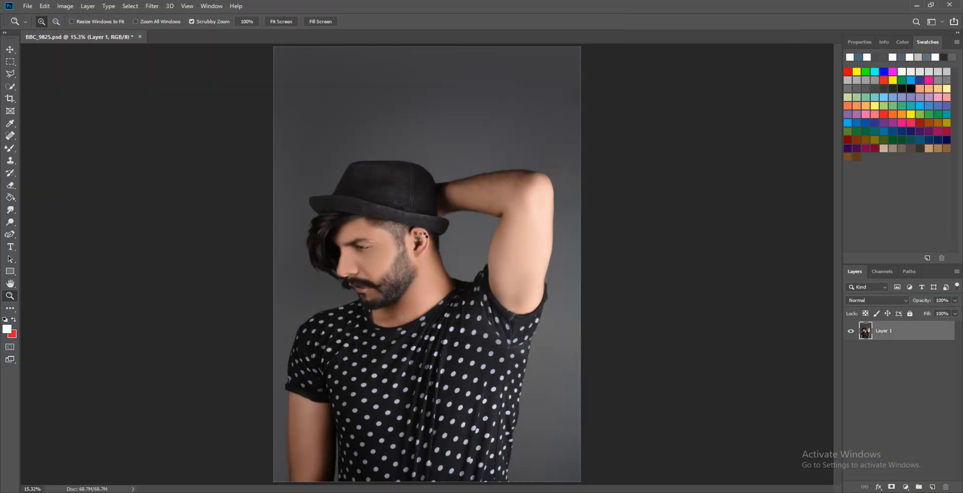
Check the graded face up close and open the fitted portrait in the Exposure X5 filter
{"action": "left_click", "coordinate": [405, 246]}
{"action": "left_click", "coordinate": [405, 246]}
{"action": "left_click", "coordinate": [406, 247]}
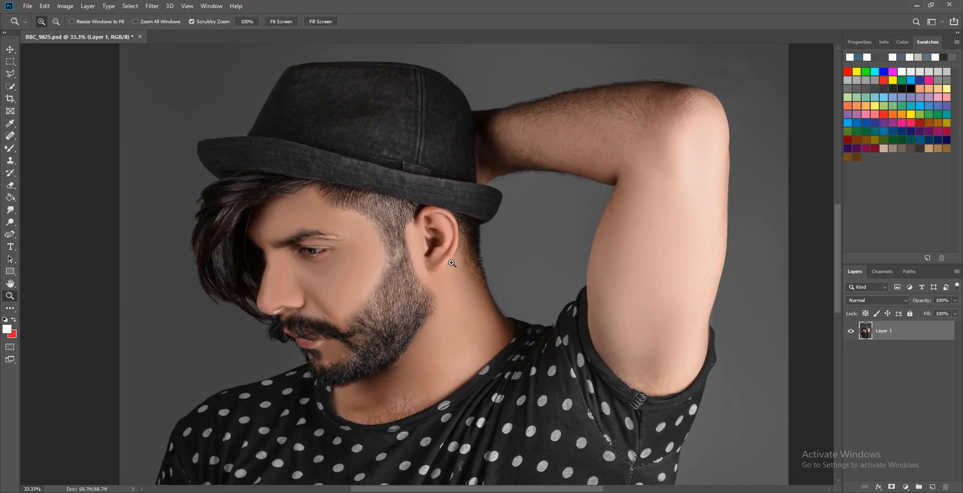
{"action": "key", "text": "ctrl+0"}
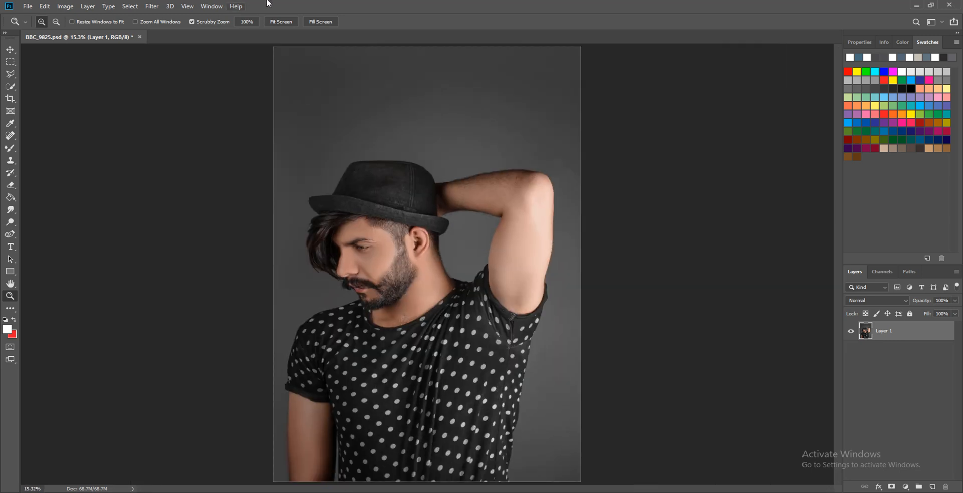
{"action": "left_click", "coordinate": [152, 6]}
{"action": "mouse_move", "coordinate": [231, 219]}
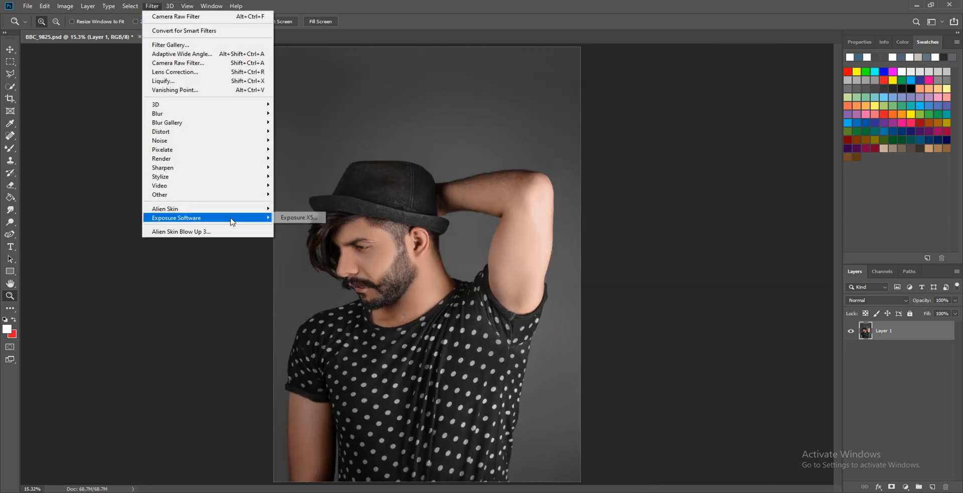
{"action": "left_click", "coordinate": [322, 218]}
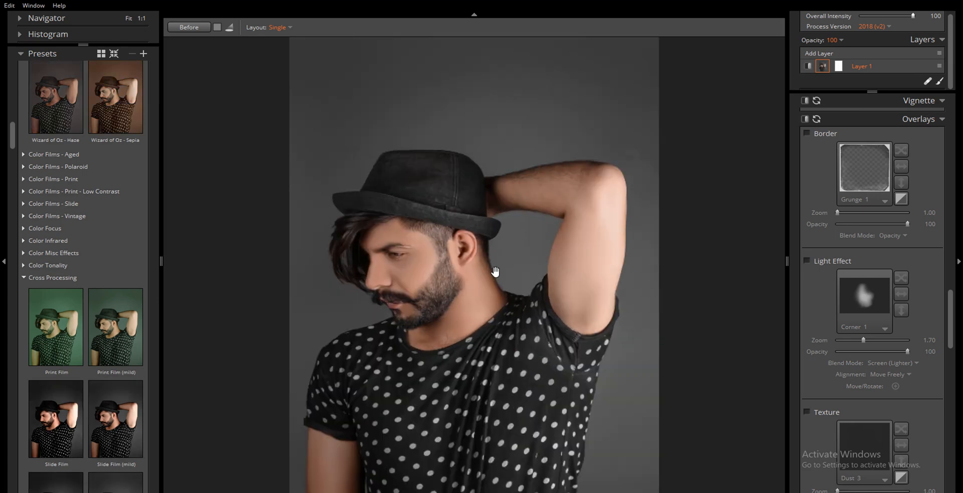
Collapse the Cross Processing and Graduated Filters preset groups and expand the My Presets group
{"action": "scroll", "coordinate": [494, 271], "scroll_direction": "up", "scroll_amount": 5}
{"action": "left_click_drag", "start_coordinate": [471, 271], "coordinate": [466, 283]}
{"action": "scroll", "coordinate": [40, 281], "scroll_direction": "down", "scroll_amount": 3}
{"action": "left_click", "coordinate": [25, 163]}
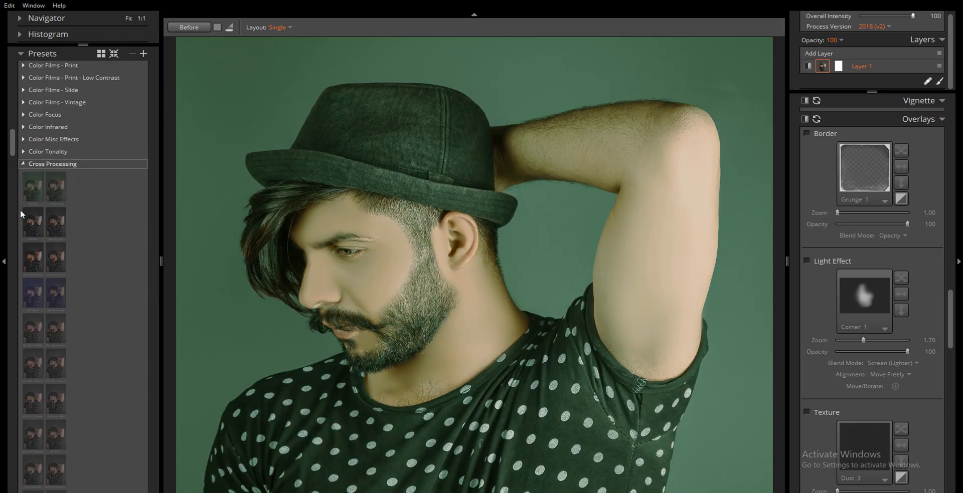
{"action": "left_click", "coordinate": [25, 175]}
{"action": "left_click", "coordinate": [31, 172]}
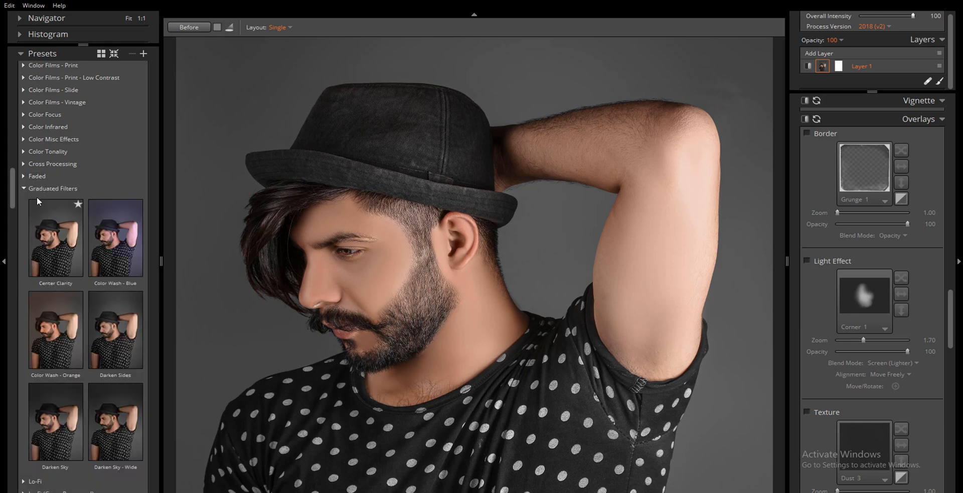
{"action": "left_click", "coordinate": [39, 189]}
{"action": "left_click", "coordinate": [35, 225]}
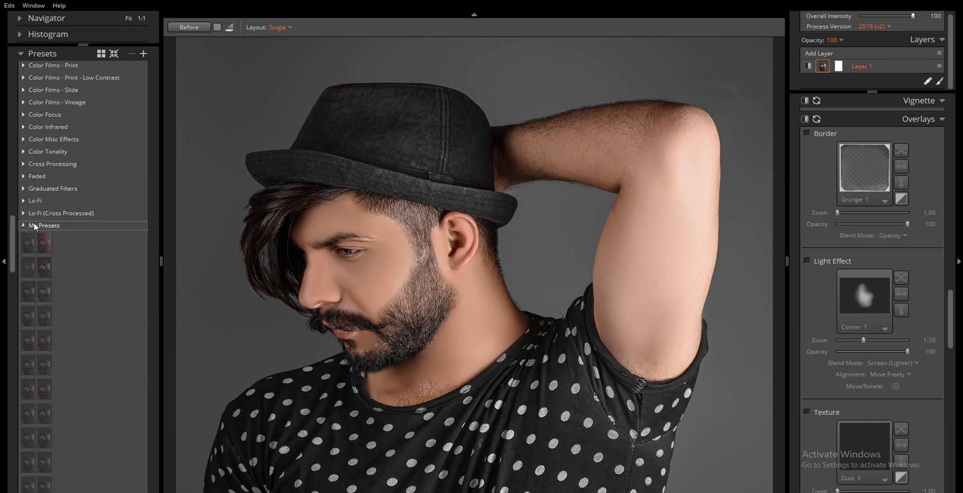
{"action": "left_click", "coordinate": [63, 445]}
{"action": "scroll", "coordinate": [125, 364], "scroll_direction": "down", "scroll_amount": 1}
{"action": "scroll", "coordinate": [167, 353], "scroll_direction": "down", "scroll_amount": 1}
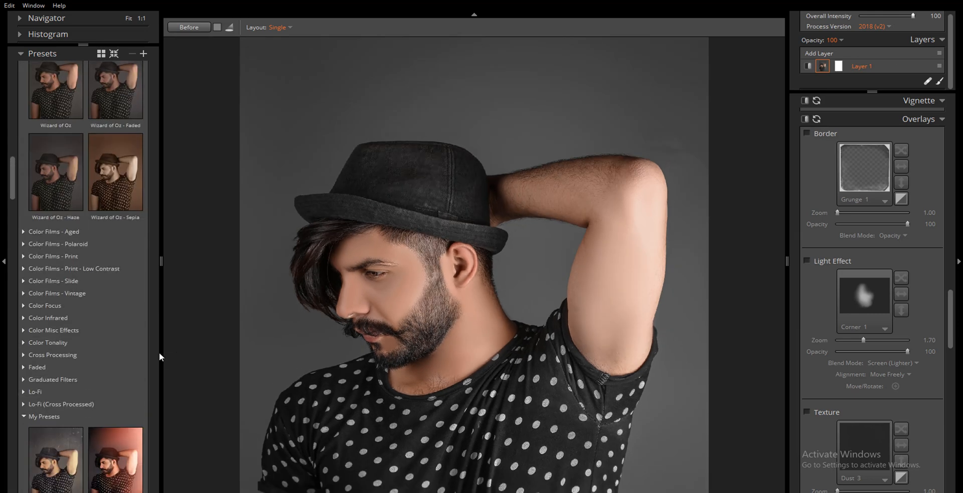
Try custom presets on the portrait, including coooll, creamy type and Exported Preset Name
{"action": "scroll", "coordinate": [113, 371], "scroll_direction": "down", "scroll_amount": 9}
{"action": "left_click", "coordinate": [105, 384]}
{"action": "scroll", "coordinate": [105, 384], "scroll_direction": "down", "scroll_amount": 10}
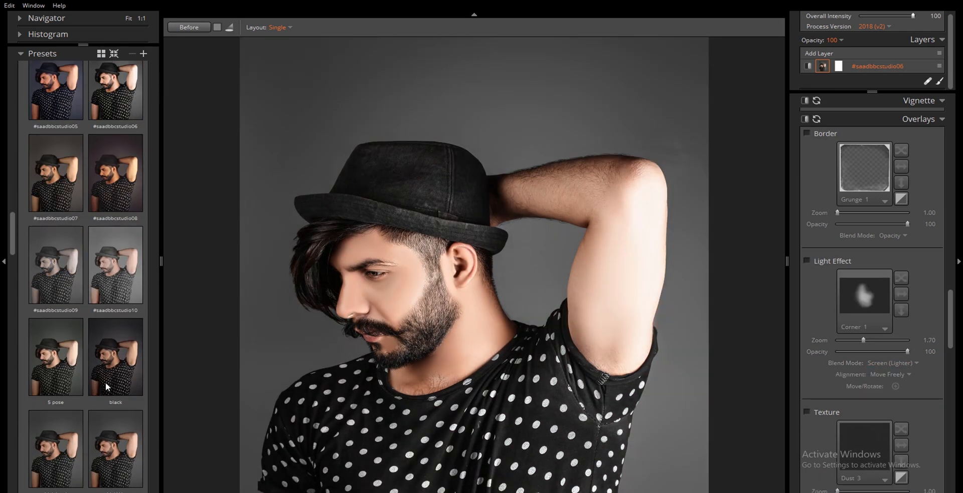
{"action": "scroll", "coordinate": [106, 382], "scroll_direction": "down", "scroll_amount": 3}
{"action": "left_click", "coordinate": [112, 252]}
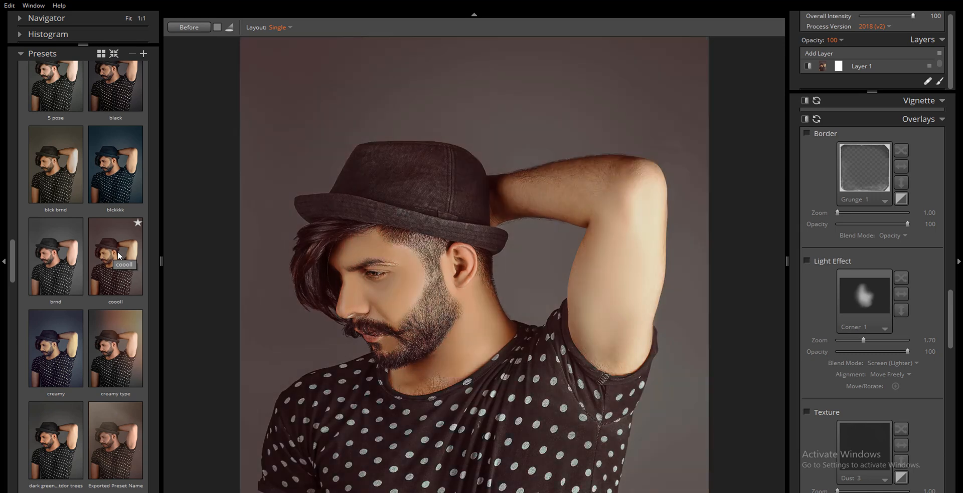
{"action": "scroll", "coordinate": [117, 251], "scroll_direction": "down", "scroll_amount": 2}
{"action": "left_click", "coordinate": [118, 253]}
{"action": "left_click", "coordinate": [118, 315]}
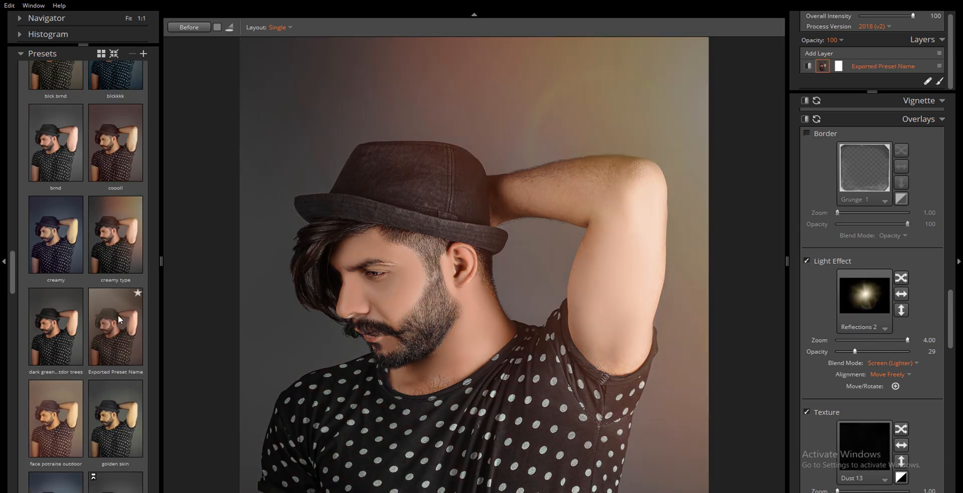
Try further My Presets looks on the portrait, including indoor preset, new lut, oring cyan and new outdoor sun
{"action": "scroll", "coordinate": [118, 314], "scroll_direction": "down", "scroll_amount": 2}
{"action": "left_click", "coordinate": [117, 312]}
{"action": "scroll", "coordinate": [117, 311], "scroll_direction": "down", "scroll_amount": 2}
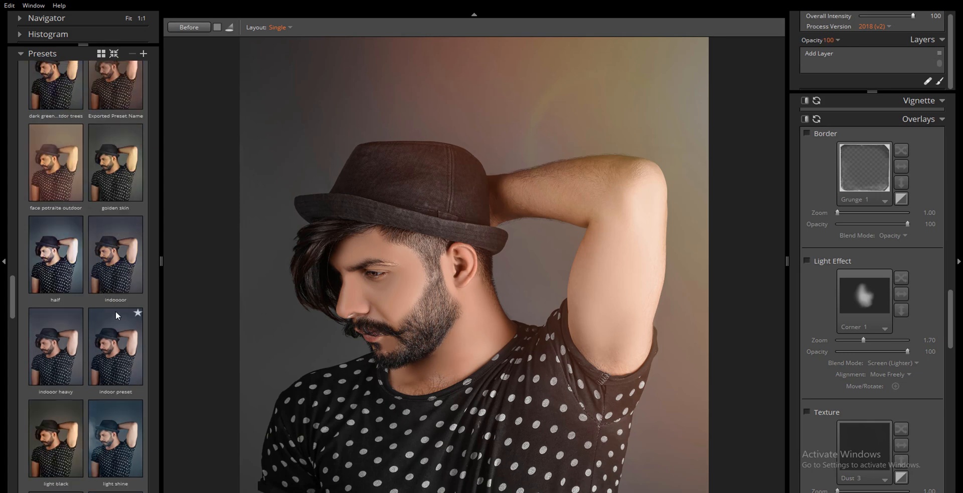
{"action": "left_click", "coordinate": [115, 332]}
{"action": "scroll", "coordinate": [116, 332], "scroll_direction": "down", "scroll_amount": 2}
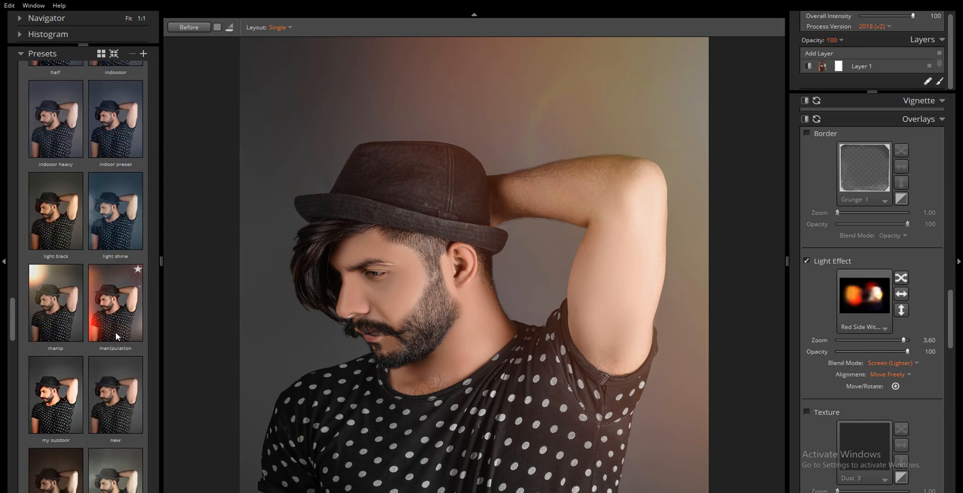
{"action": "scroll", "coordinate": [116, 332], "scroll_direction": "down", "scroll_amount": 2}
{"action": "left_click", "coordinate": [115, 330]}
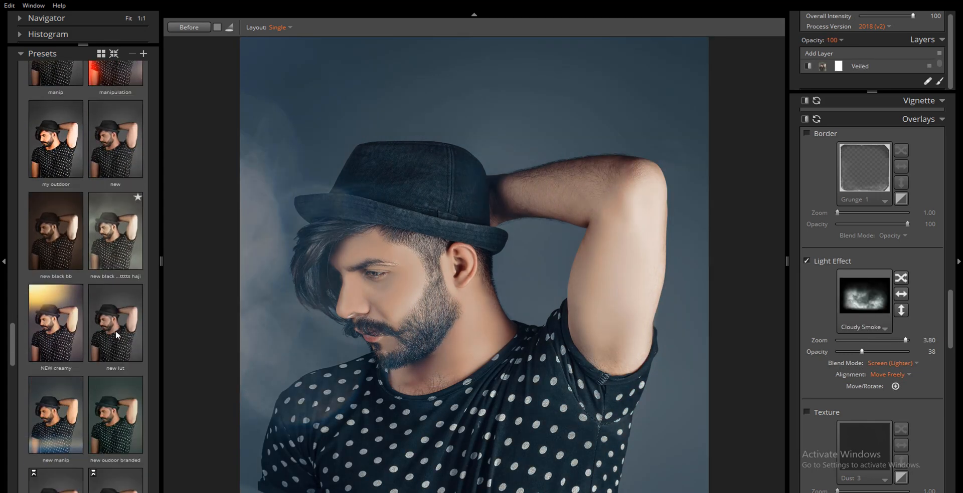
{"action": "scroll", "coordinate": [116, 330], "scroll_direction": "down", "scroll_amount": 2}
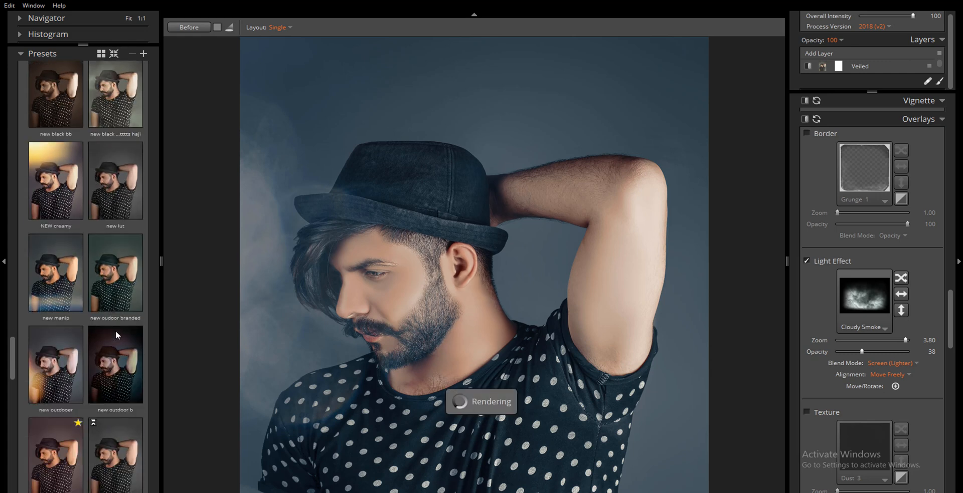
{"action": "scroll", "coordinate": [116, 331], "scroll_direction": "down", "scroll_amount": 2}
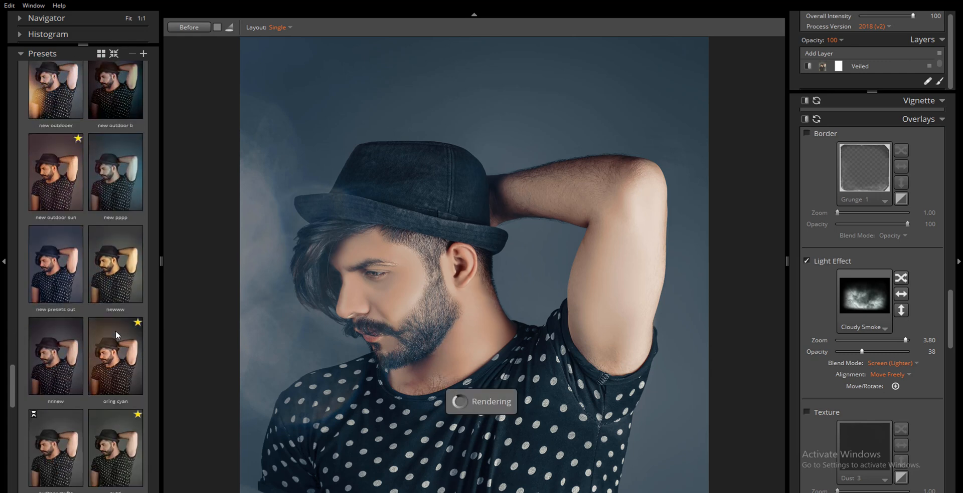
{"action": "left_click", "coordinate": [117, 346]}
{"action": "left_click", "coordinate": [61, 205]}
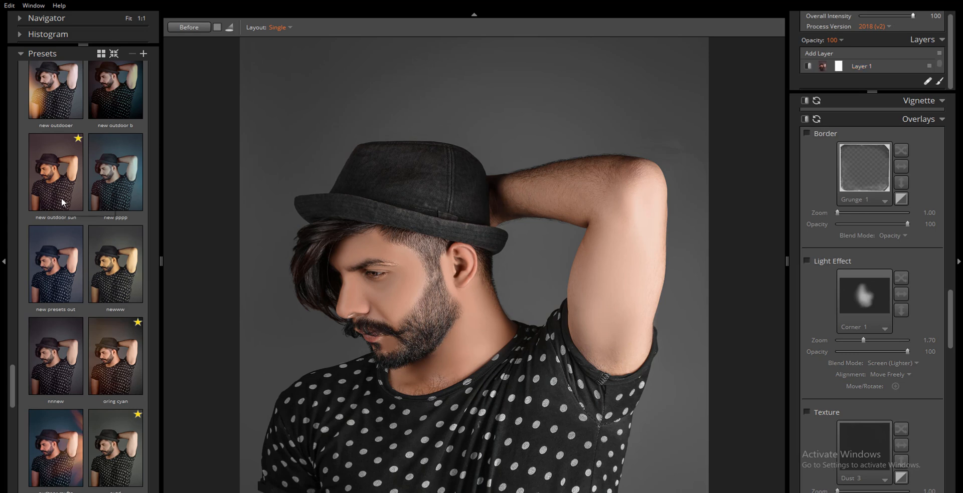
Apply the outdoor black preset from My Presets to the portrait
{"action": "scroll", "coordinate": [109, 298], "scroll_direction": "down", "scroll_amount": 1}
{"action": "scroll", "coordinate": [110, 296], "scroll_direction": "down", "scroll_amount": 2}
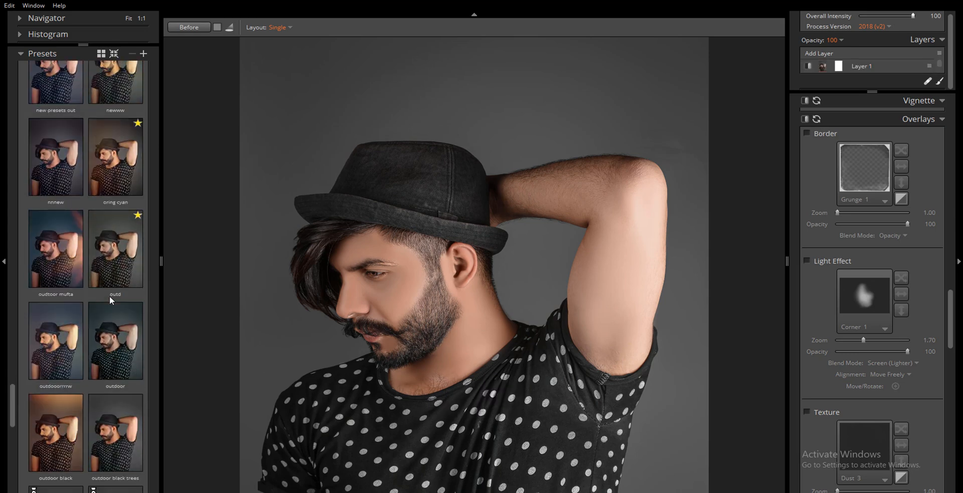
{"action": "left_click", "coordinate": [60, 381]}
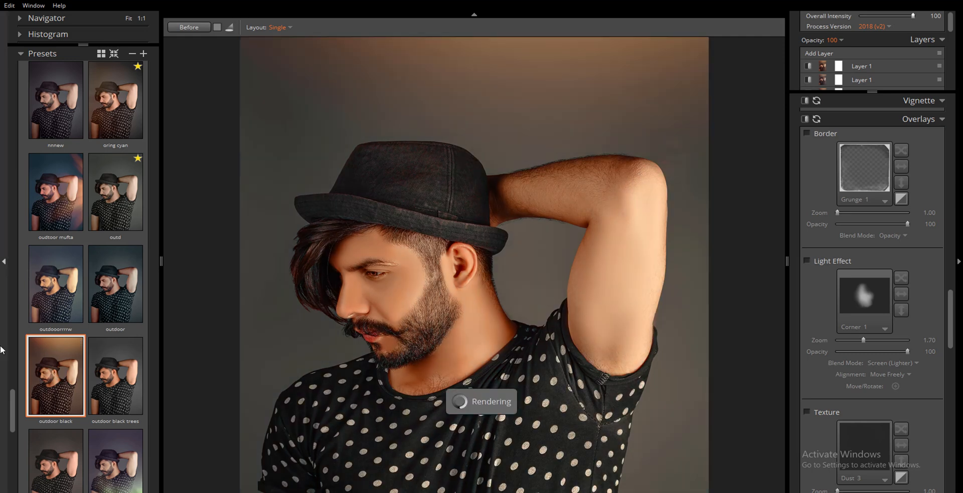
Examine the preset's effect on the face and full portrait, comparing it repeatedly with the unedited version
{"action": "scroll", "coordinate": [477, 267], "scroll_direction": "down", "scroll_amount": 3}
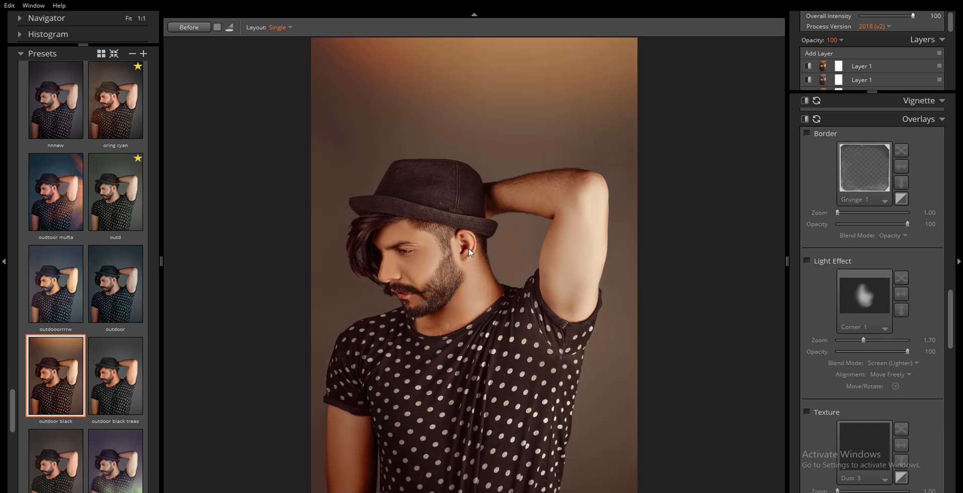
{"action": "scroll", "coordinate": [427, 290], "scroll_direction": "up", "scroll_amount": 2}
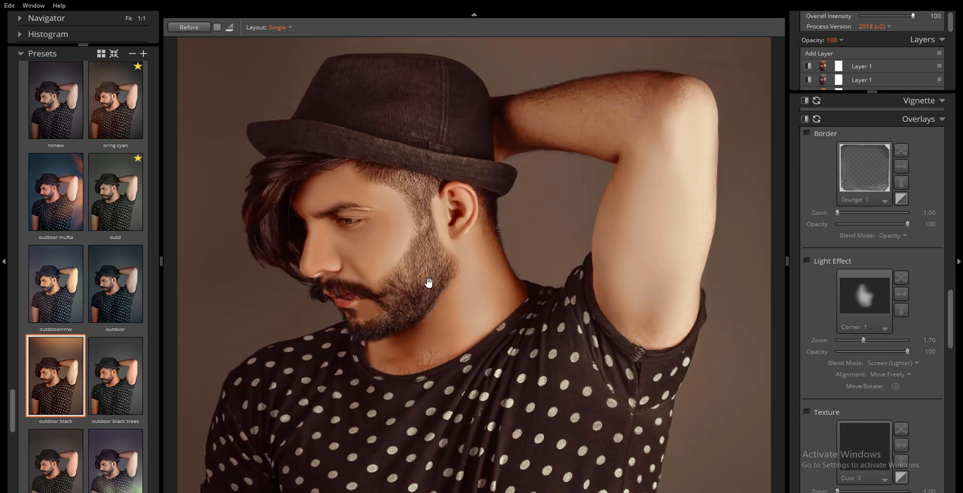
{"action": "scroll", "coordinate": [428, 282], "scroll_direction": "down", "scroll_amount": 2}
{"action": "scroll", "coordinate": [473, 306], "scroll_direction": "up", "scroll_amount": 1}
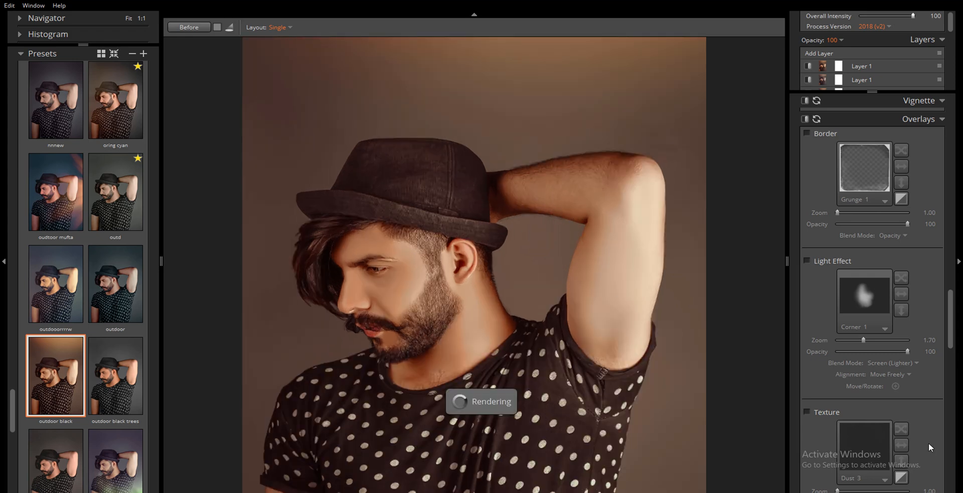
{"action": "scroll", "coordinate": [523, 317], "scroll_direction": "down", "scroll_amount": 1}
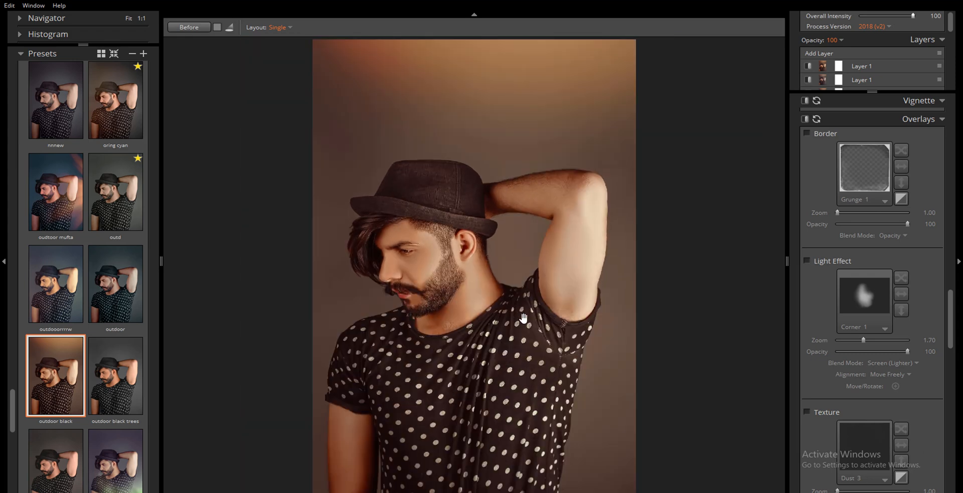
{"action": "left_click", "coordinate": [185, 27]}
{"action": "left_click", "coordinate": [186, 28]}
{"action": "scroll", "coordinate": [542, 251], "scroll_direction": "up", "scroll_amount": 1}
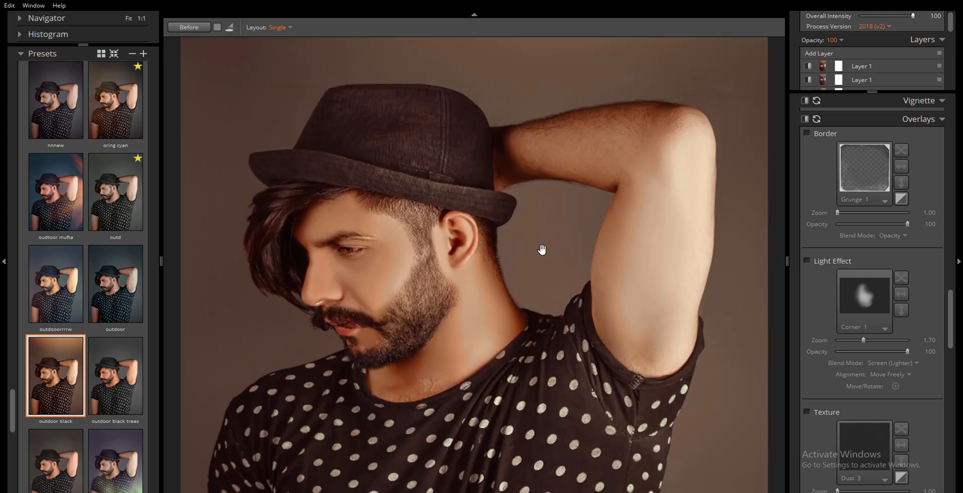
{"action": "left_click", "coordinate": [197, 28]}
{"action": "left_click", "coordinate": [197, 29]}
{"action": "left_click", "coordinate": [196, 28]}
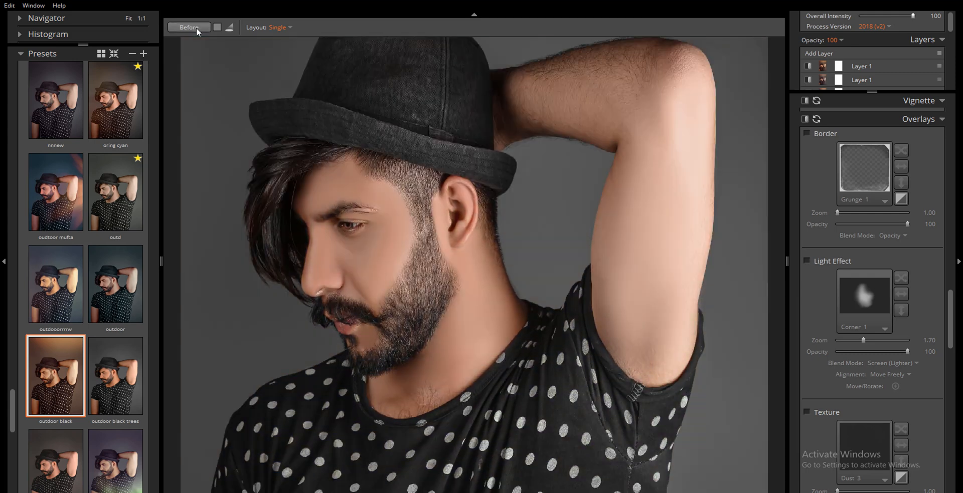
{"action": "left_click", "coordinate": [197, 28]}
{"action": "left_click", "coordinate": [197, 28]}
{"action": "left_click", "coordinate": [196, 28]}
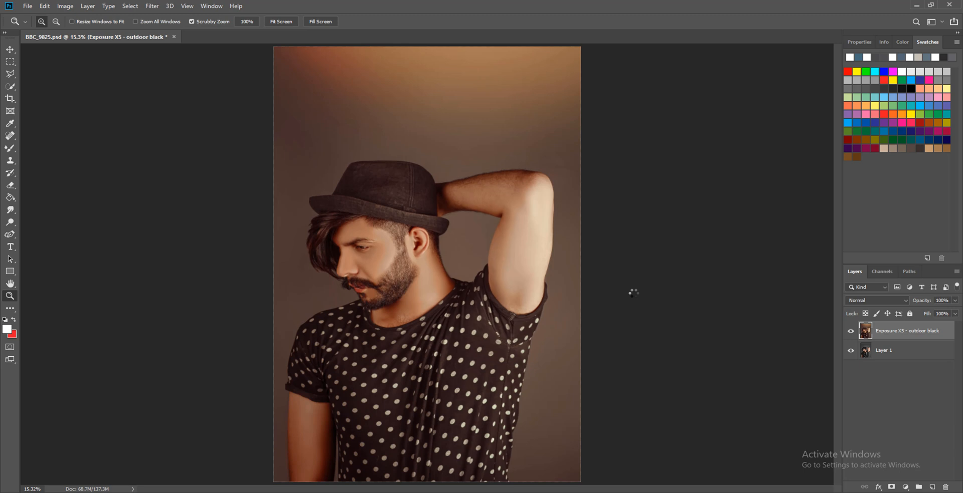
Compare the face up close with the Exposure X5 - outdoor black layer hidden and shown
{"action": "left_click", "coordinate": [344, 211]}
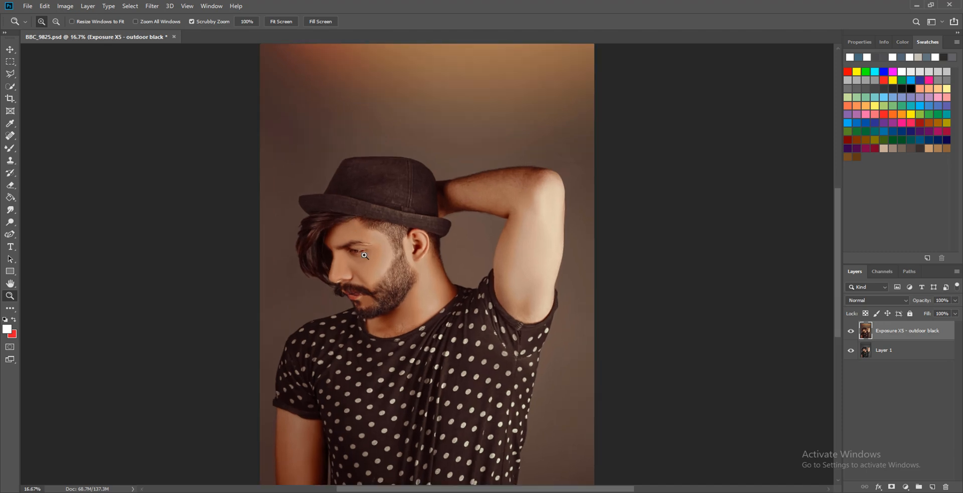
{"action": "left_click", "coordinate": [365, 256]}
{"action": "left_click", "coordinate": [417, 254]}
{"action": "left_click", "coordinate": [417, 254]}
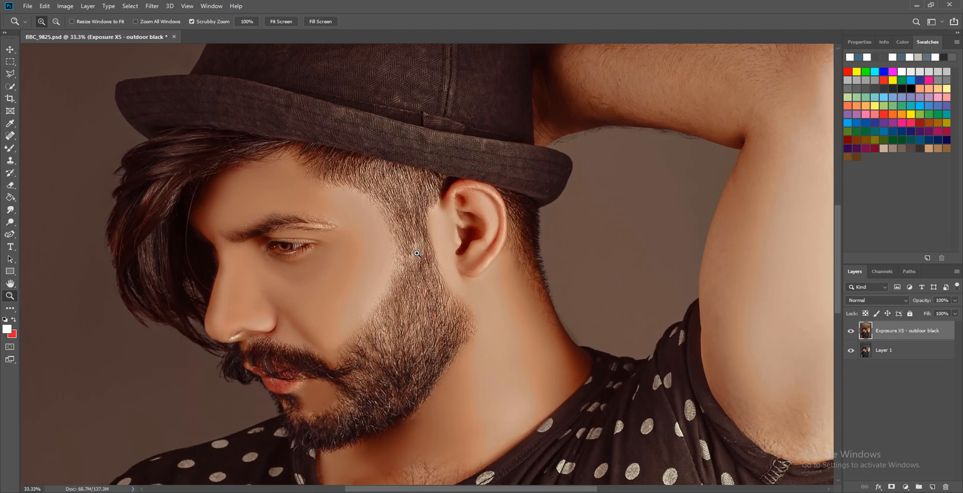
{"action": "left_click", "coordinate": [851, 332]}
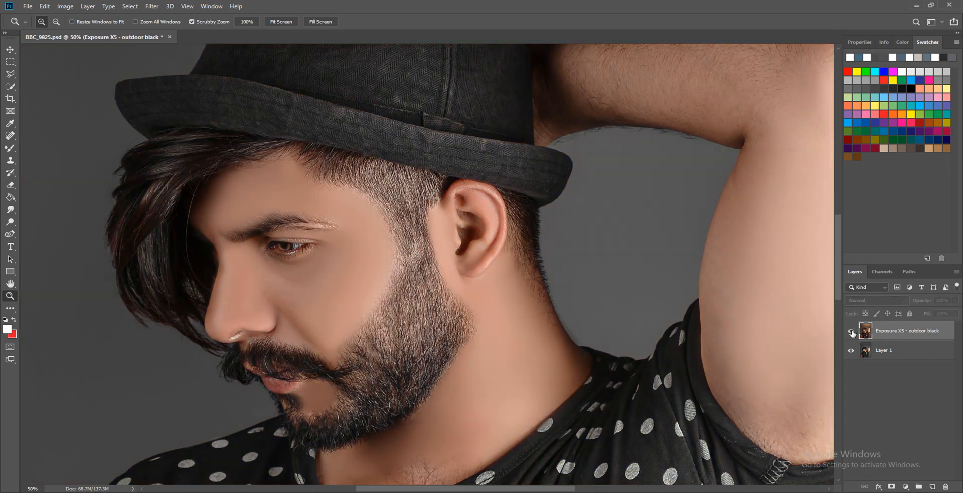
{"action": "left_click", "coordinate": [851, 332]}
{"action": "left_click", "coordinate": [851, 332]}
{"action": "left_click", "coordinate": [851, 332]}
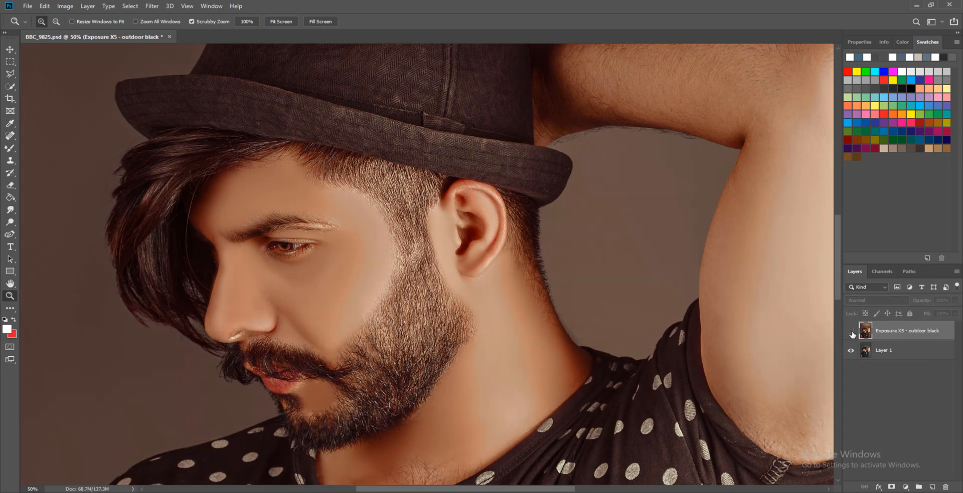
Inspect the beard at 100%, compare the portrait without the outdoor black layer, and switch to BBC_9825sdf.jpg in Photos
{"action": "left_click", "coordinate": [273, 380]}
{"action": "right_click", "coordinate": [443, 333]}
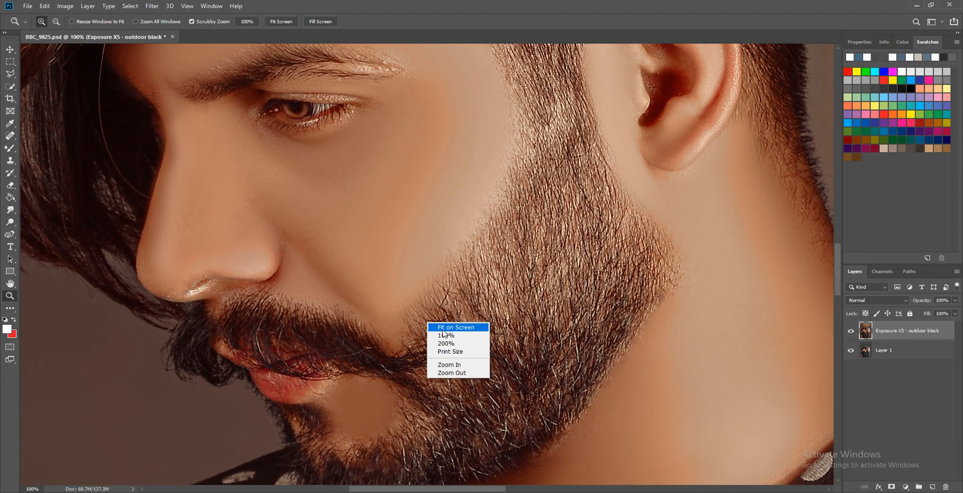
{"action": "left_click", "coordinate": [443, 330]}
{"action": "key", "text": "ctrl+plus"}
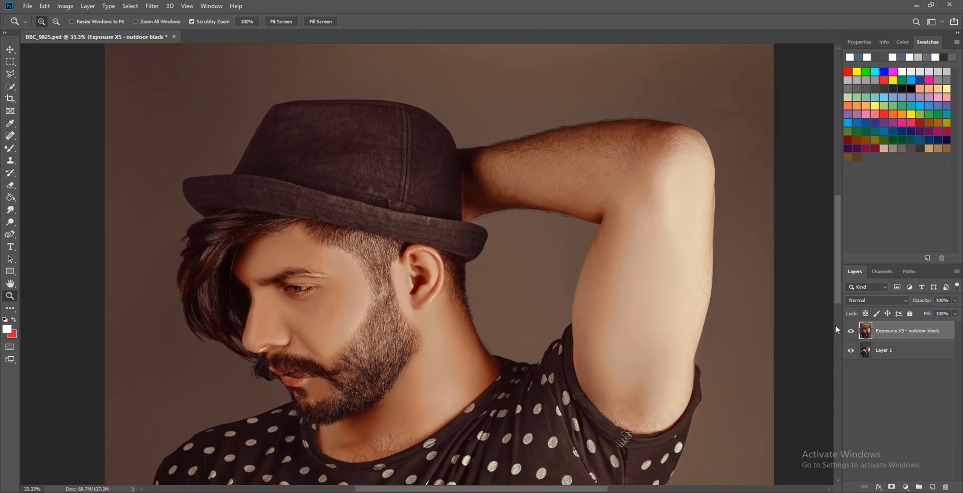
{"action": "left_click", "coordinate": [851, 331]}
{"action": "left_click", "coordinate": [851, 332]}
{"action": "key", "text": "ctrl+0"}
{"action": "left_click", "coordinate": [917, 5]}
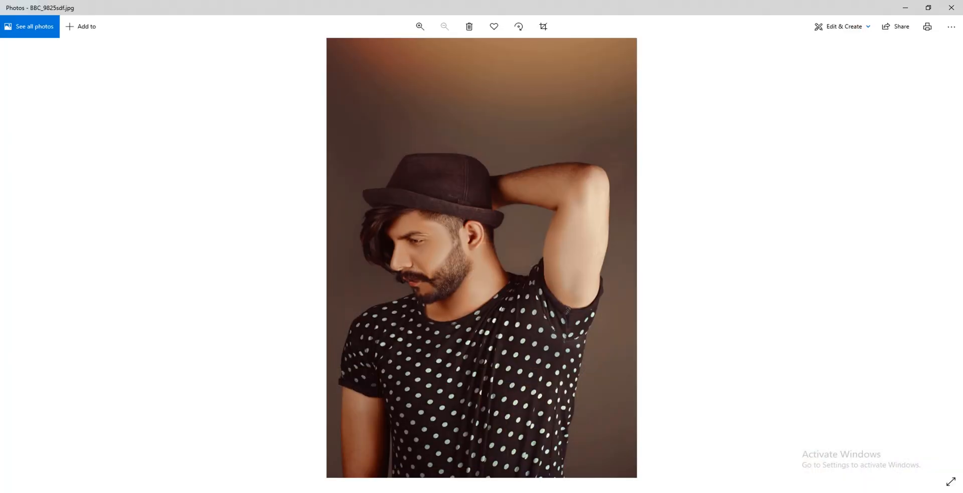
Restore the Photos window beside the Photoshop portrait for comparison and examine the face in BBC_9825sdf.jpg up close
{"action": "key", "text": "alt+Tab"}
{"action": "key", "text": "alt+Tab"}
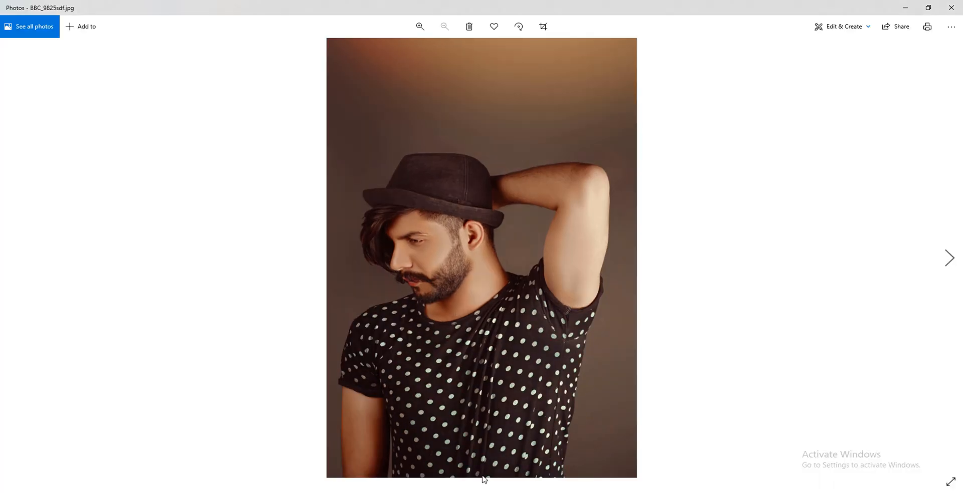
{"action": "left_click_drag", "start_coordinate": [645, 6], "coordinate": [784, 105]}
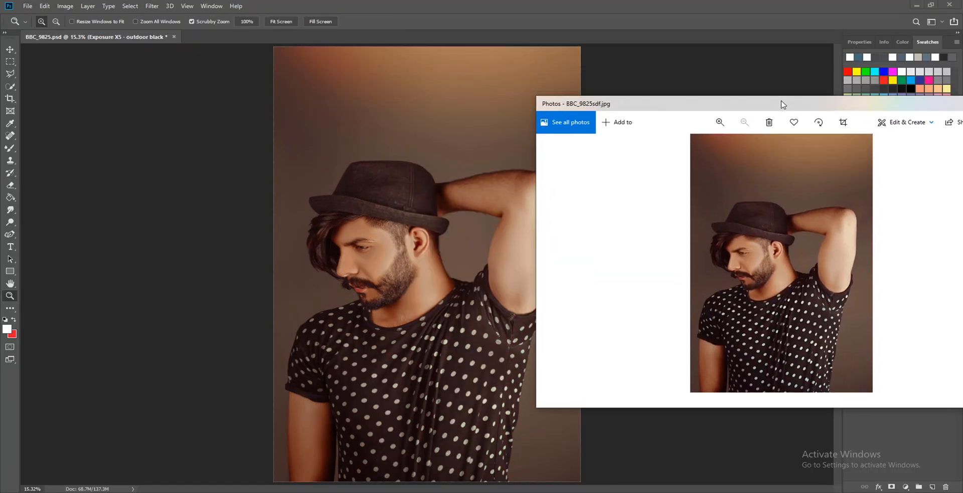
{"action": "scroll", "coordinate": [778, 184], "scroll_direction": "up", "scroll_amount": 2}
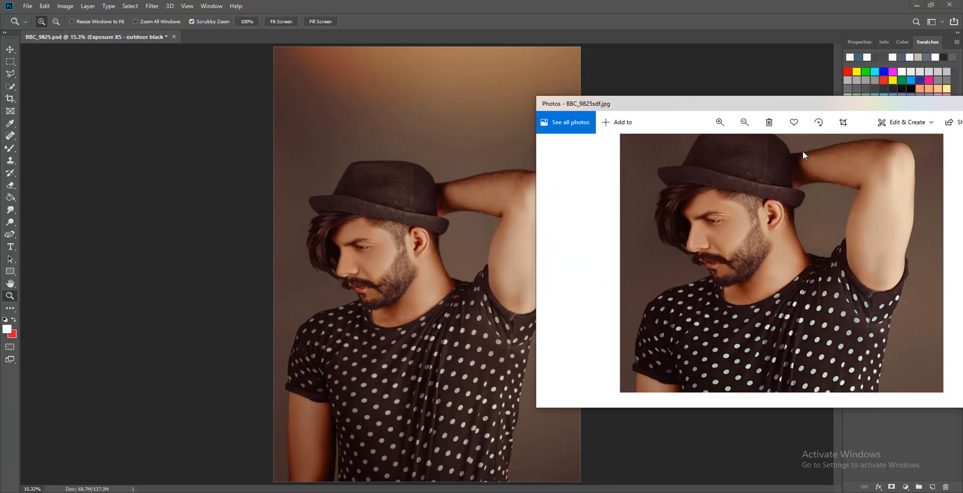
{"action": "scroll", "coordinate": [754, 223], "scroll_direction": "up", "scroll_amount": 3}
{"action": "scroll", "coordinate": [752, 226], "scroll_direction": "up", "scroll_amount": 1}
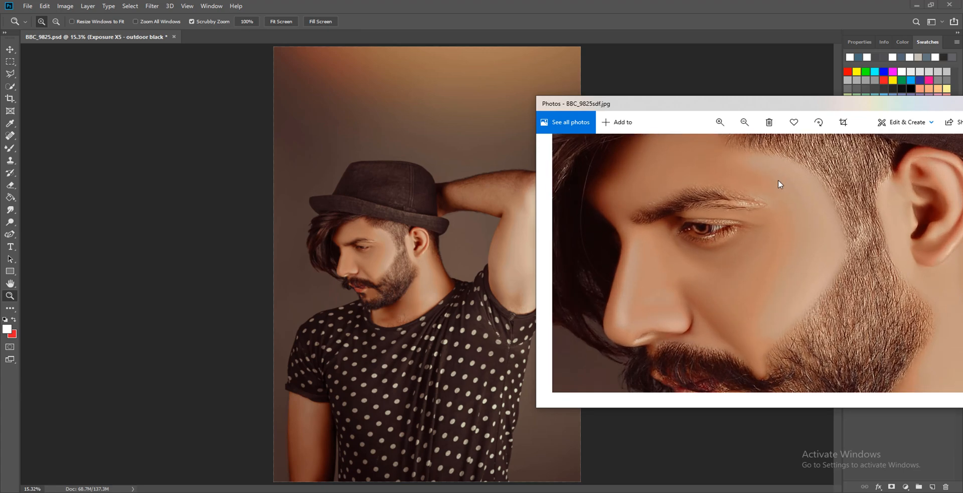
Inspect the face, beard and raised arm of BBC_9825sdf.jpg in the maximized Photos window, and switch back to Photoshop
{"action": "double_click", "coordinate": [765, 107]}
{"action": "scroll", "coordinate": [456, 230], "scroll_direction": "up", "scroll_amount": 5}
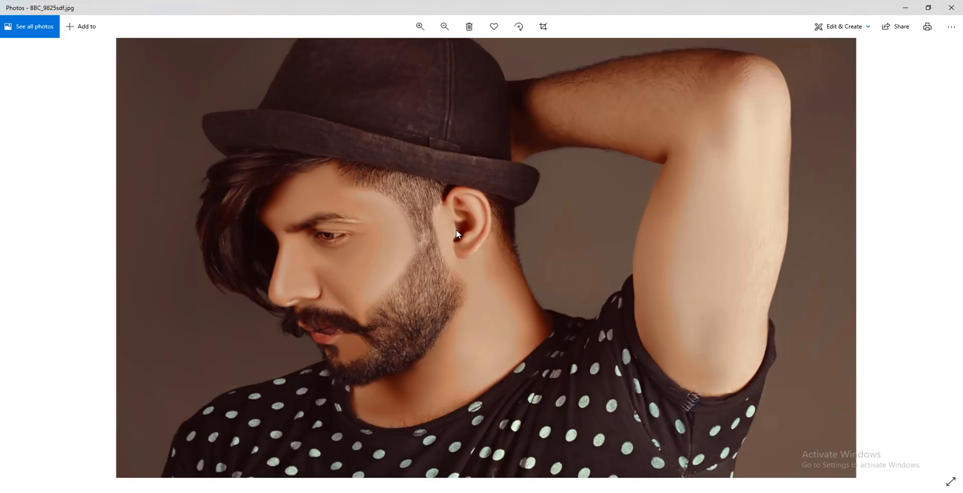
{"action": "scroll", "coordinate": [622, 189], "scroll_direction": "down", "scroll_amount": 3}
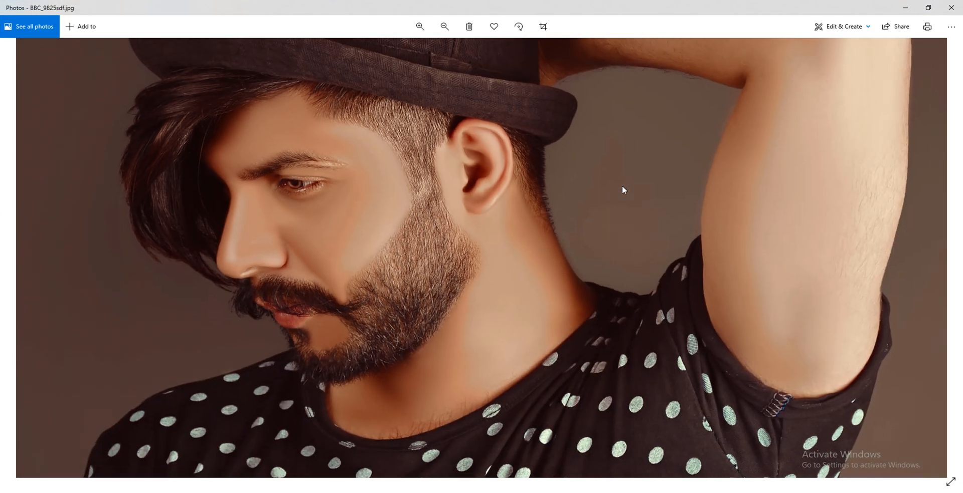
{"action": "scroll", "coordinate": [603, 266], "scroll_direction": "up", "scroll_amount": 1}
{"action": "scroll", "coordinate": [605, 267], "scroll_direction": "down", "scroll_amount": 2}
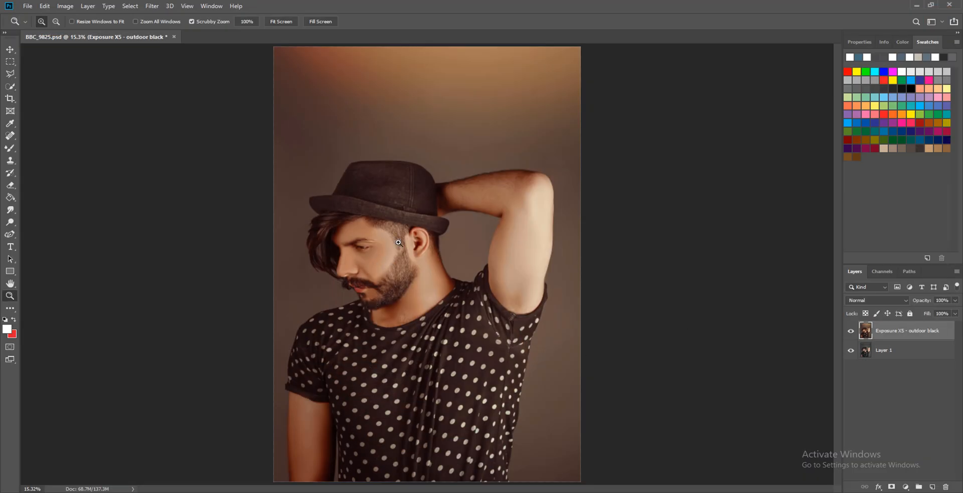
Compare the full portrait with the Exposure X5 - outdoor black layer repeatedly hidden and shown
{"action": "left_click_drag", "start_coordinate": [419, 227], "coordinate": [438, 230]}
{"action": "right_click", "coordinate": [438, 230]}
{"action": "left_click", "coordinate": [439, 230]}
{"action": "left_click", "coordinate": [851, 332]}
{"action": "left_click", "coordinate": [851, 332]}
{"action": "left_click", "coordinate": [852, 332]}
{"action": "left_click", "coordinate": [851, 332]}
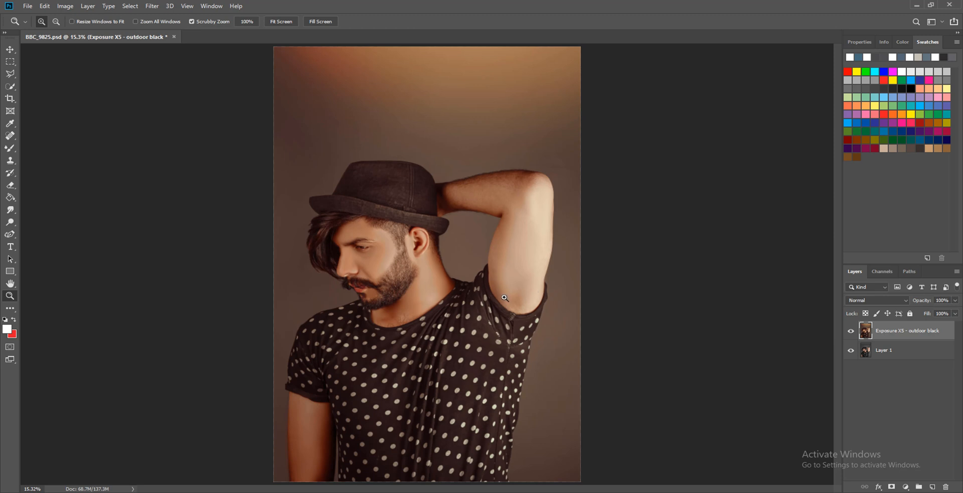